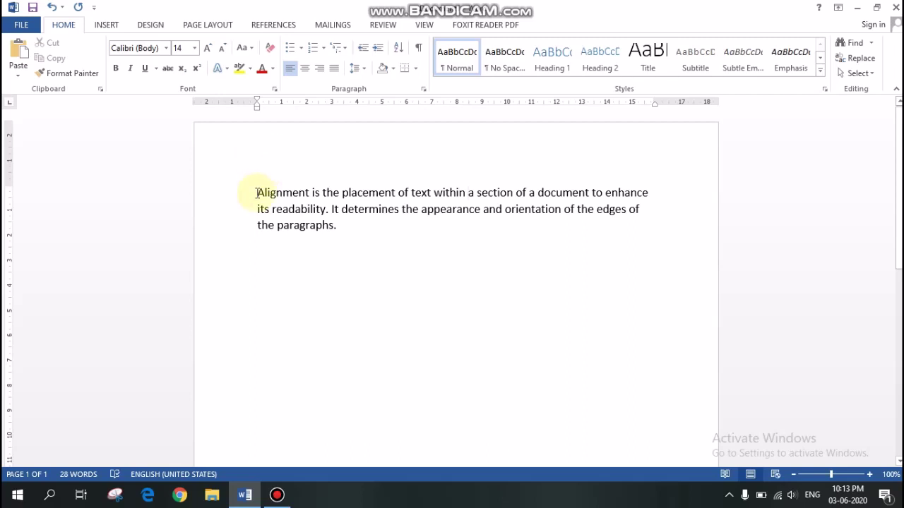
- Center the paragraph that defines alignment between the page margins
left_click_drag(256, 193, 339, 226)
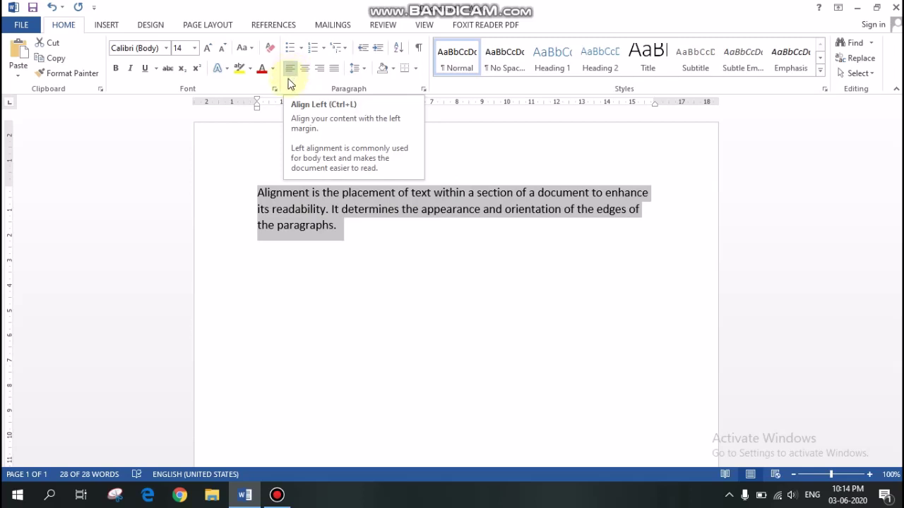
left_click(276, 250)
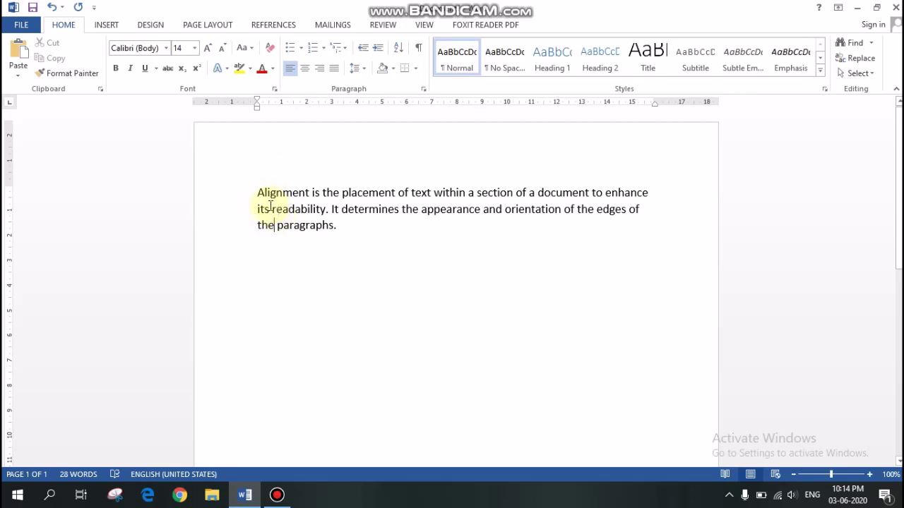
left_click_drag(256, 193, 341, 229)
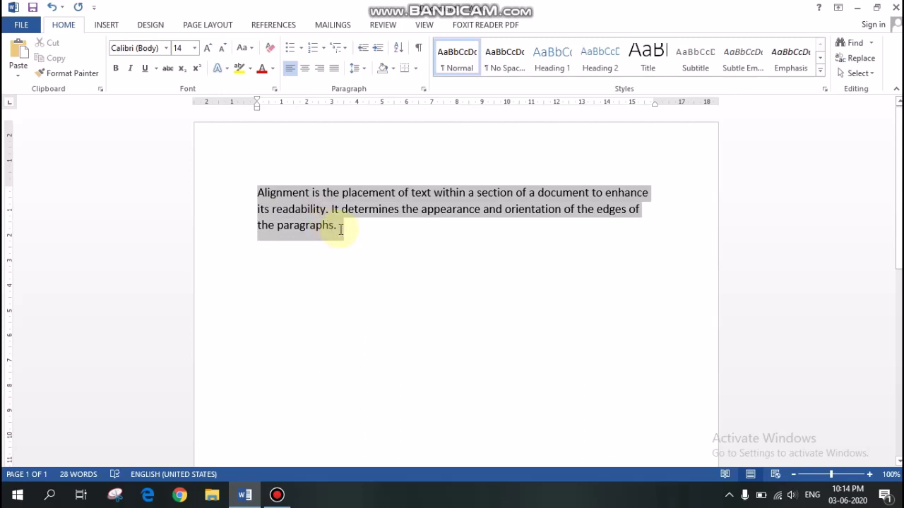
left_click(304, 72)
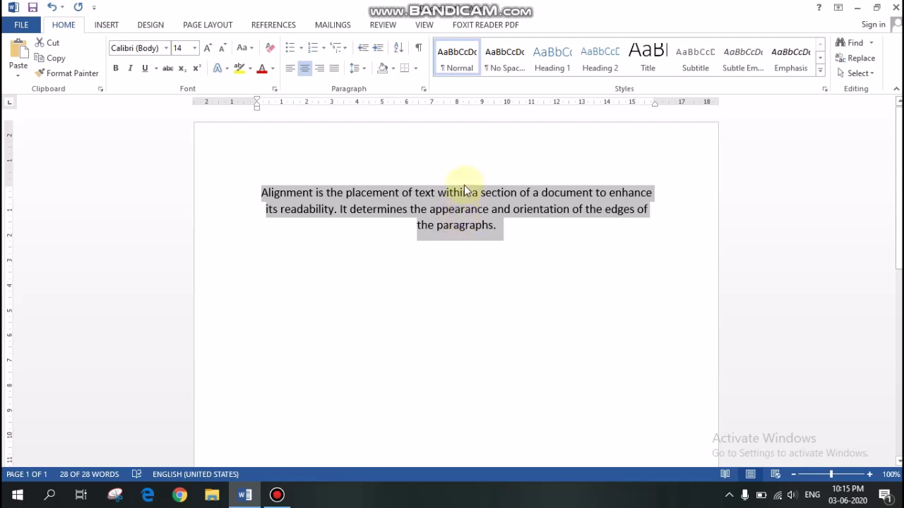
left_click(454, 269)
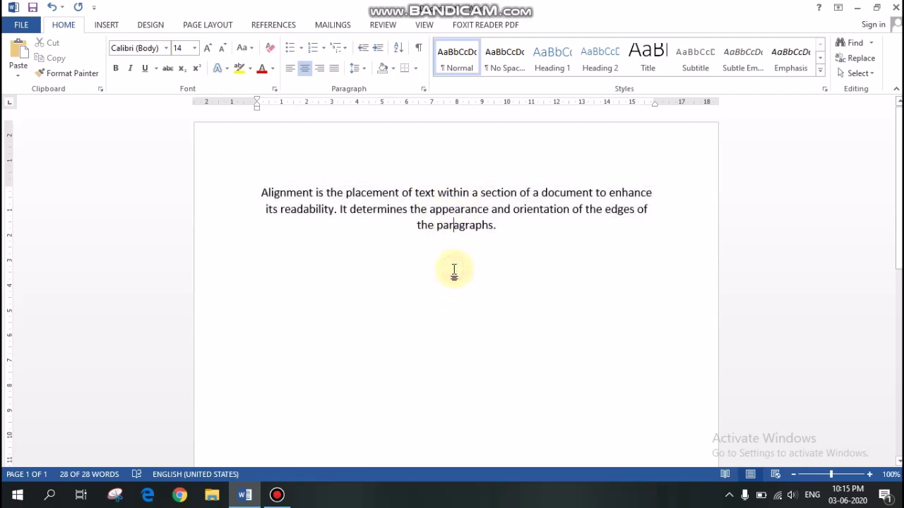
- Add a new centered line below the paragraph reading "India is my country. I love India very much."
left_click(507, 232)
key("Return")
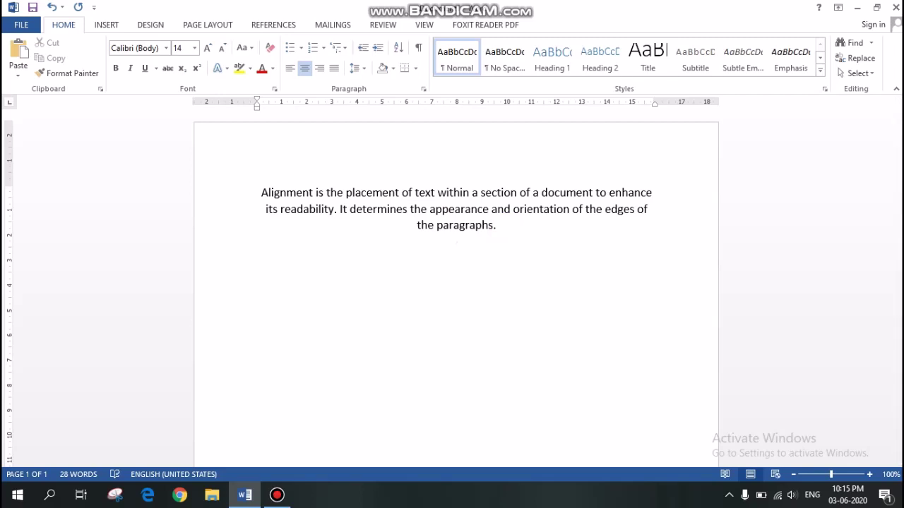
type("India is my count")
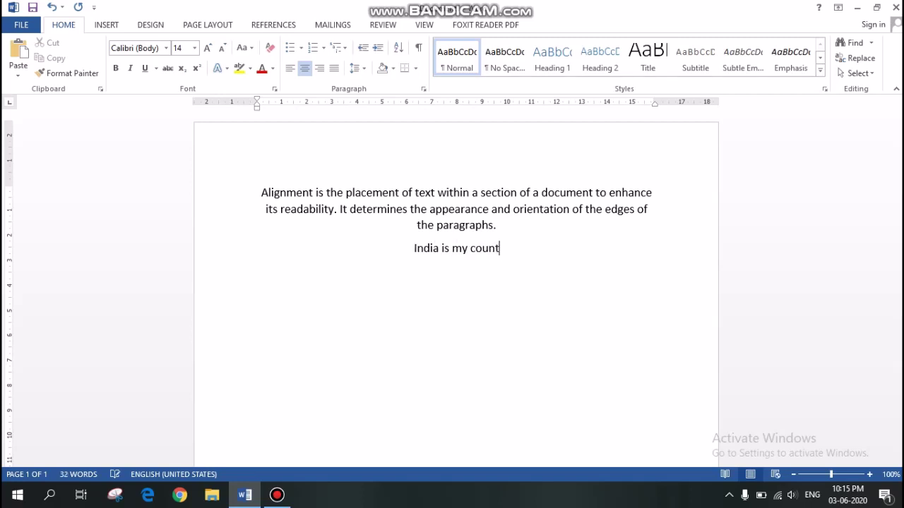
type("ry. I l")
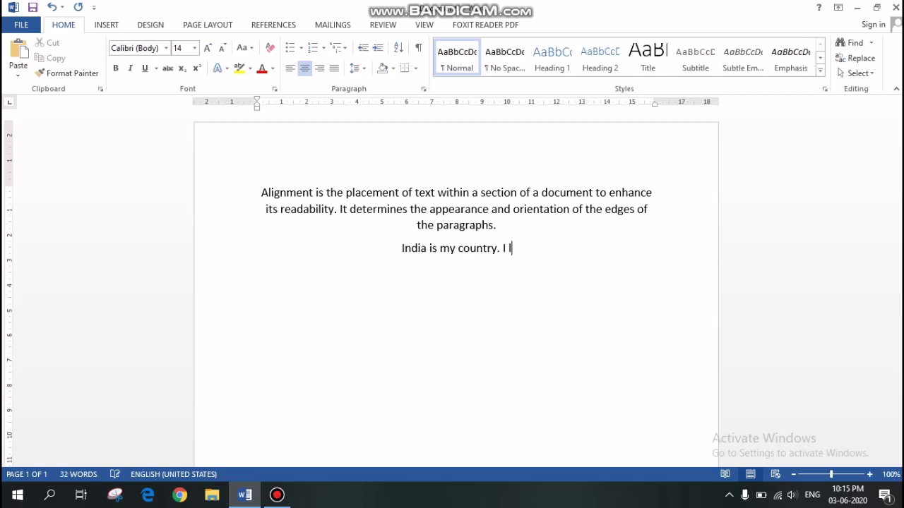
type("ove India very ")
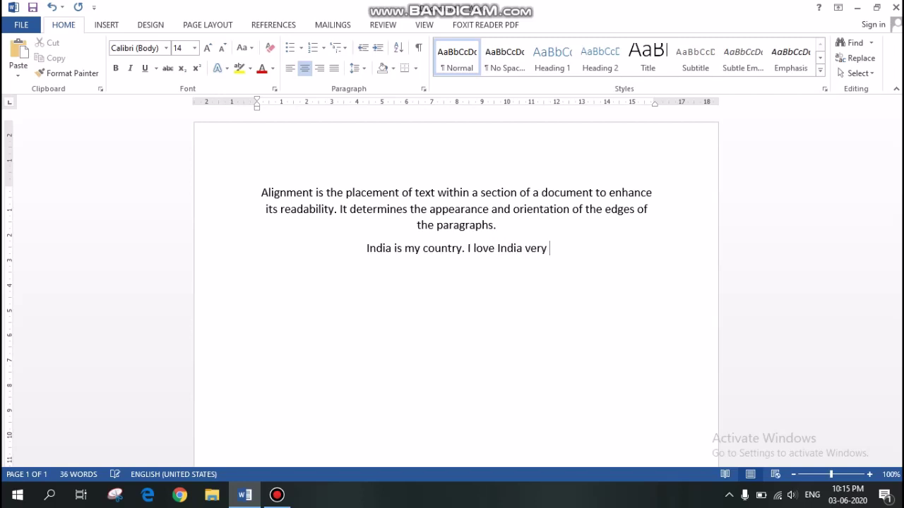
type("much.")
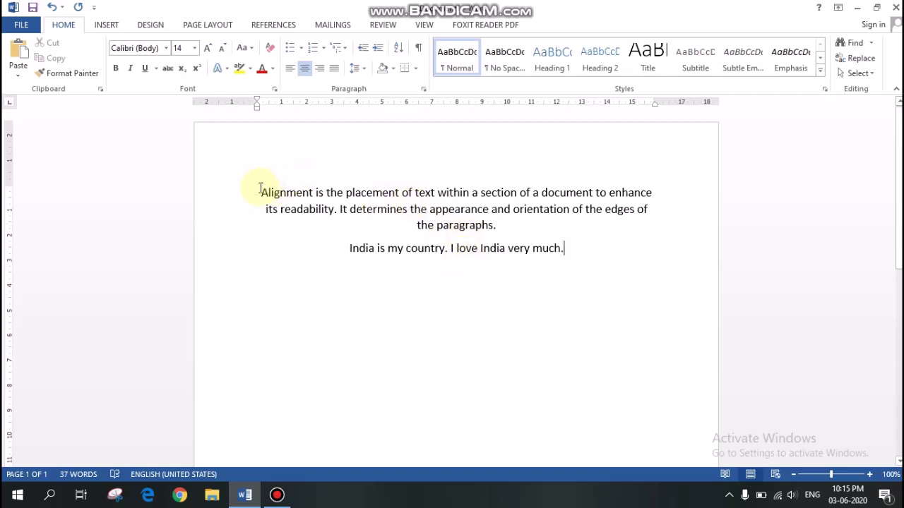
- Copy the first paragraph about alignment and set the original to left alignment
left_click_drag(259, 189, 508, 224)
key("ctrl+c")
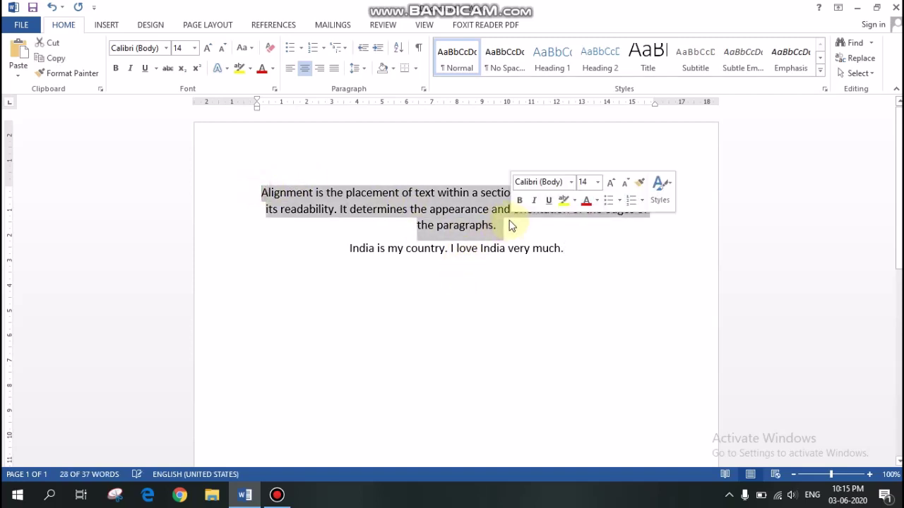
left_click(288, 69)
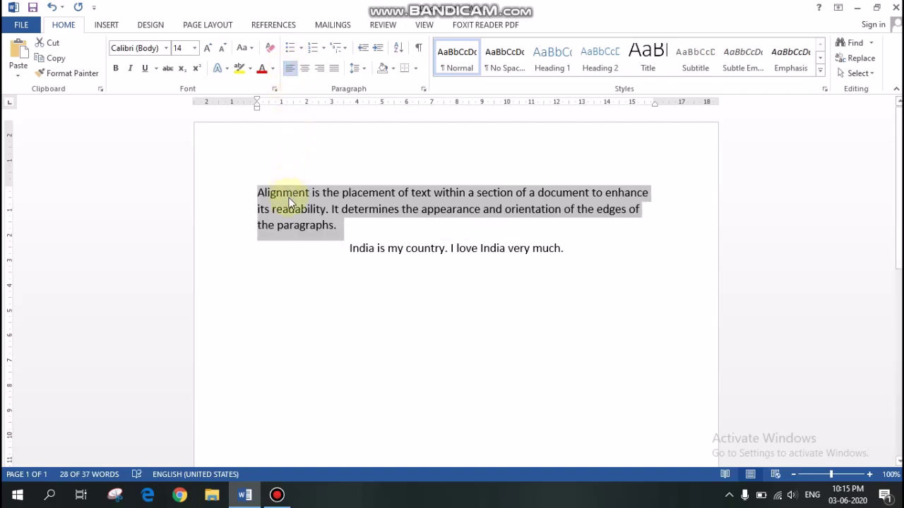
- Paste the copied paragraph on a new left-aligned line below the India sentence and center the pasted text
left_click(601, 252)
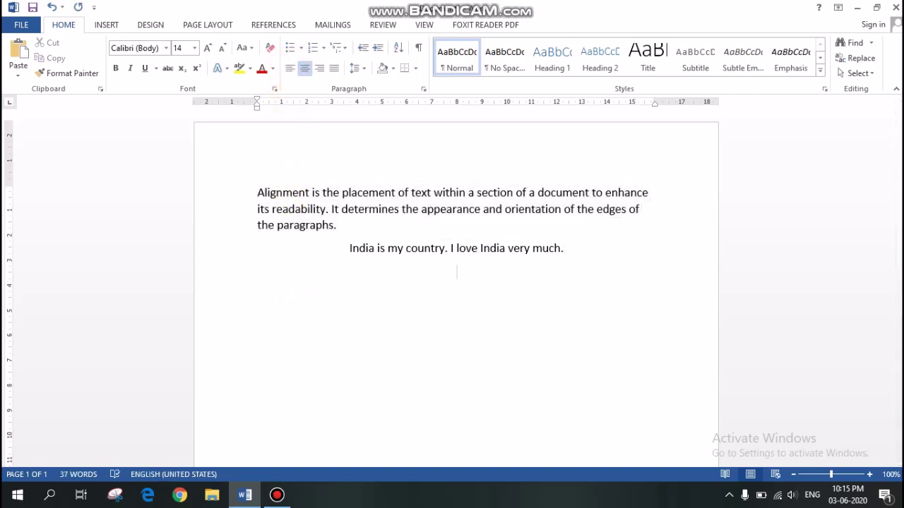
left_click(290, 68)
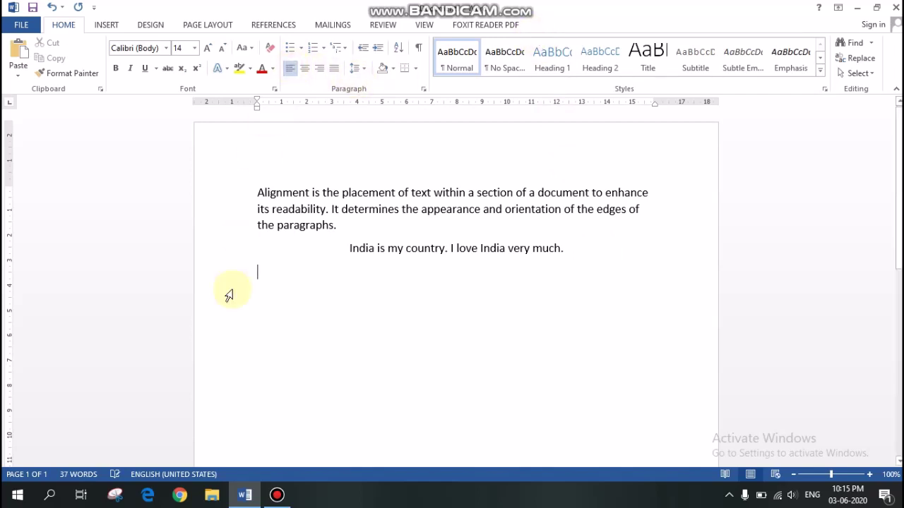
key("ctrl+v")
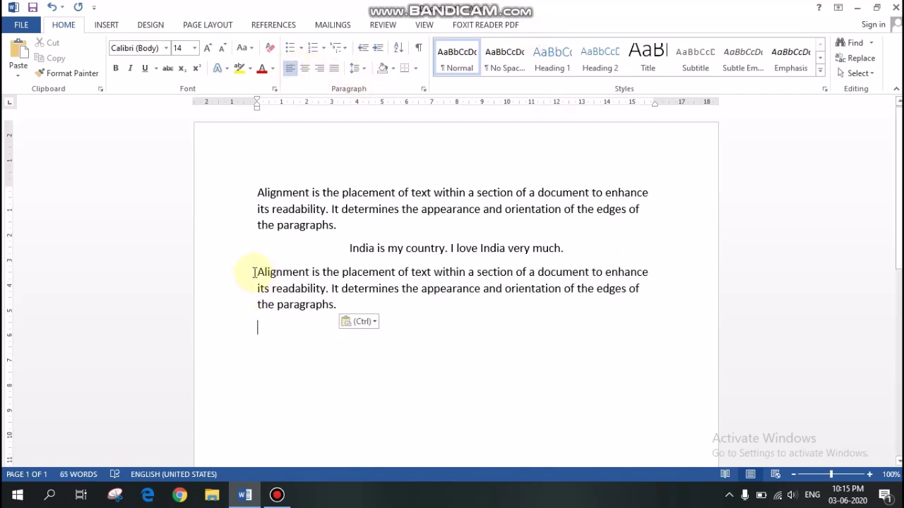
left_click(256, 272)
triple_click(315, 297)
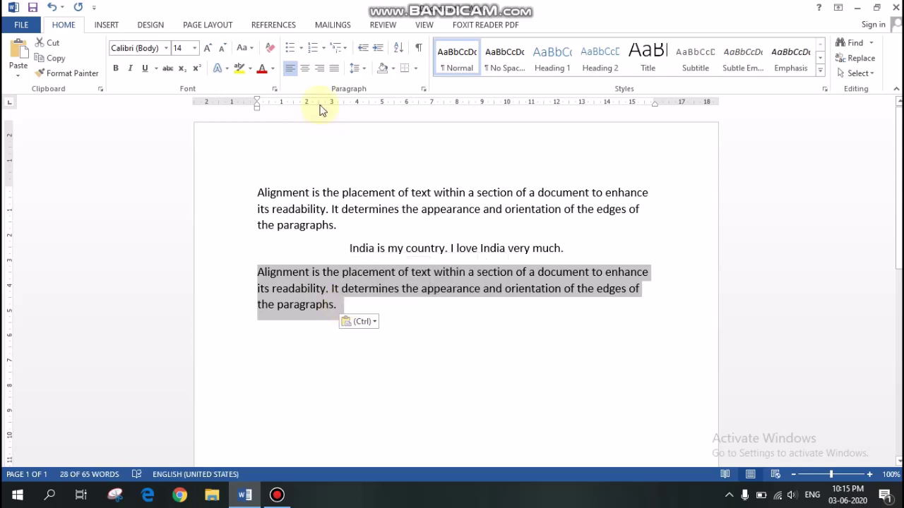
left_click(305, 68)
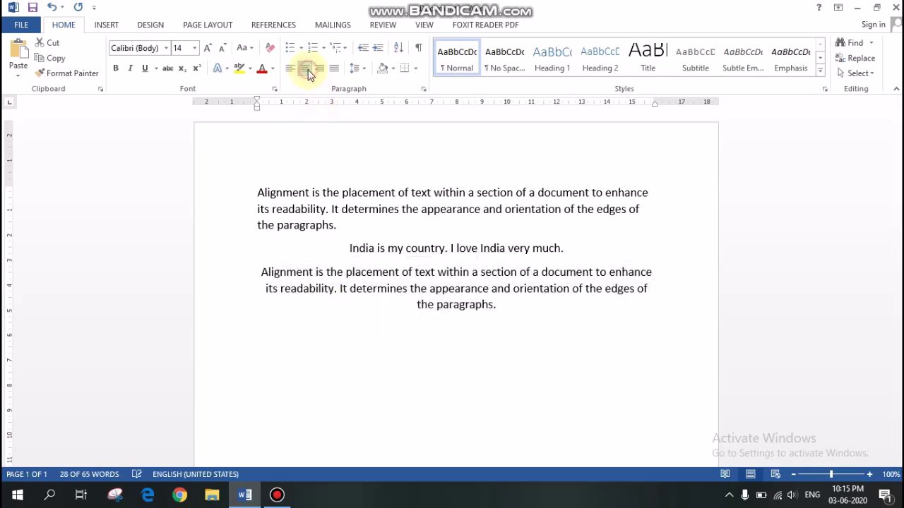
- Start a justified line below the centered paragraph and paste a copy of the first paragraph there
left_click(511, 308)
key("Return")
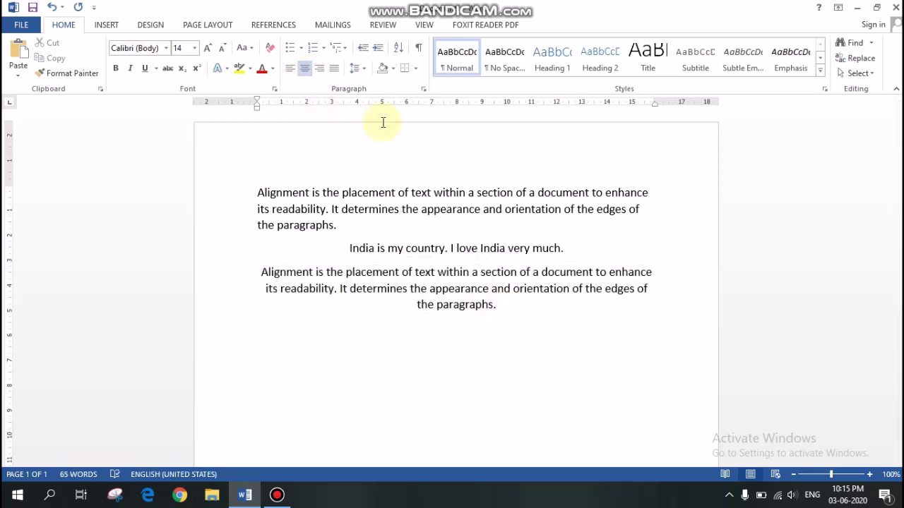
left_click(334, 68)
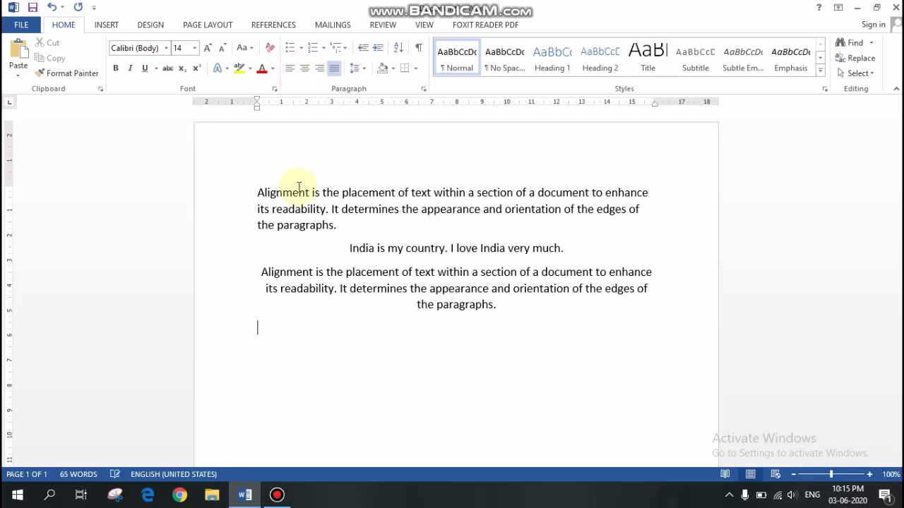
left_click(256, 188)
left_click_drag(266, 189, 338, 222)
key("ctrl+c")
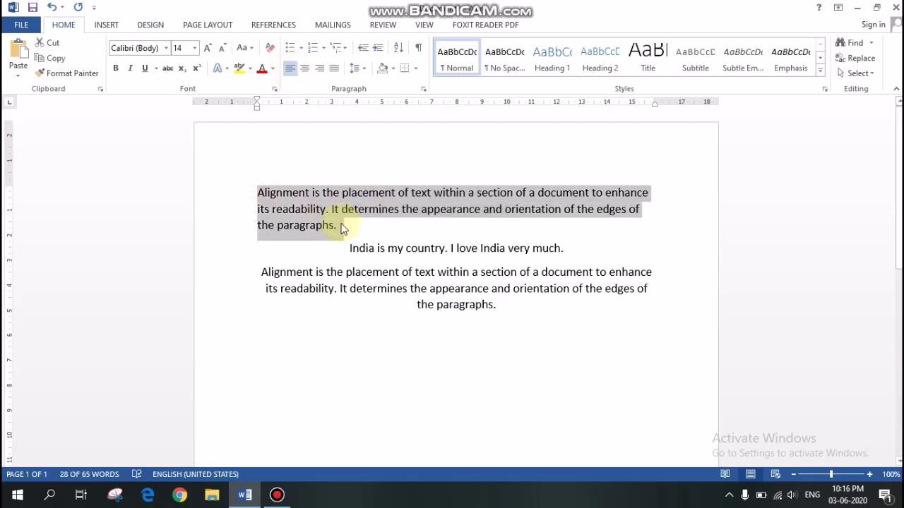
left_click(268, 337)
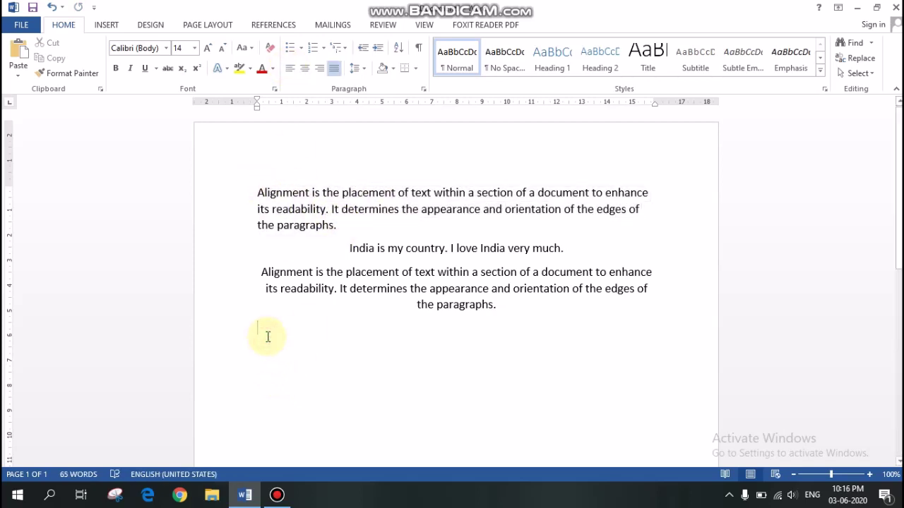
key("ctrl+v")
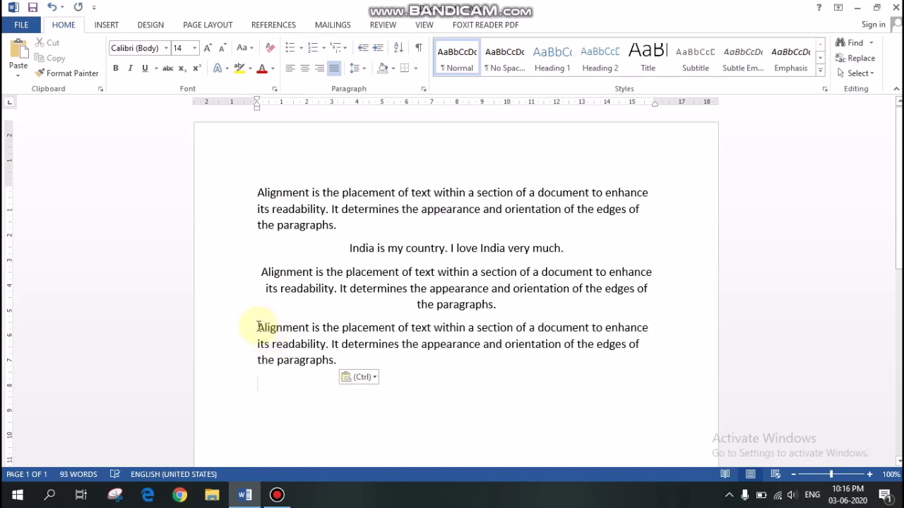
- Right-align the newly pasted copy of the alignment paragraph at the end of the document
triple_click(310, 349)
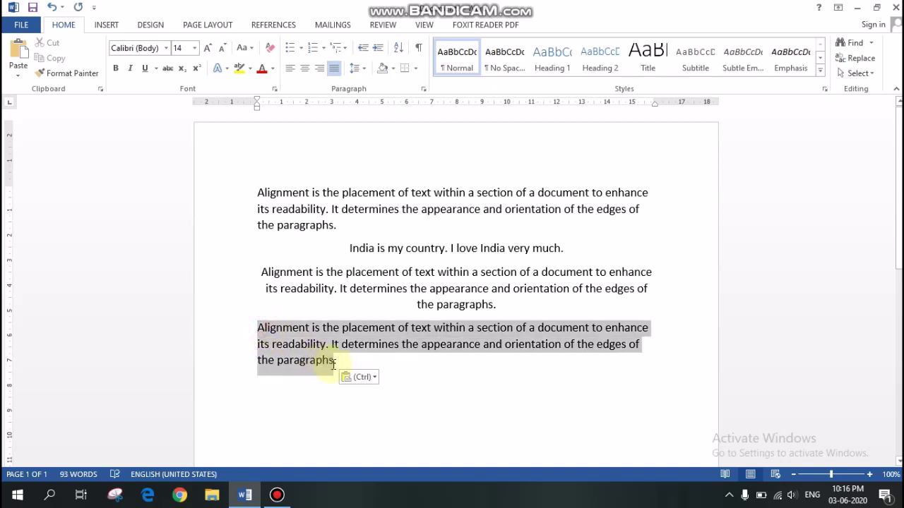
left_click(323, 68)
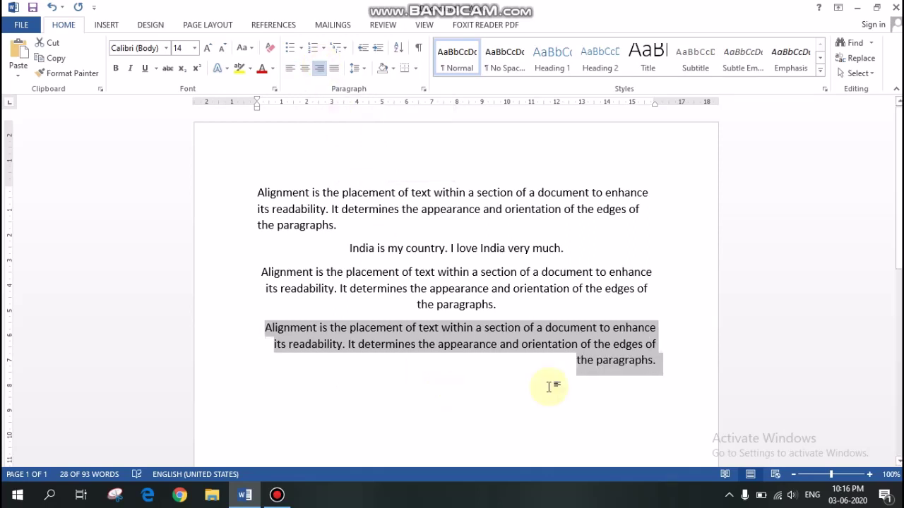
left_click(626, 390)
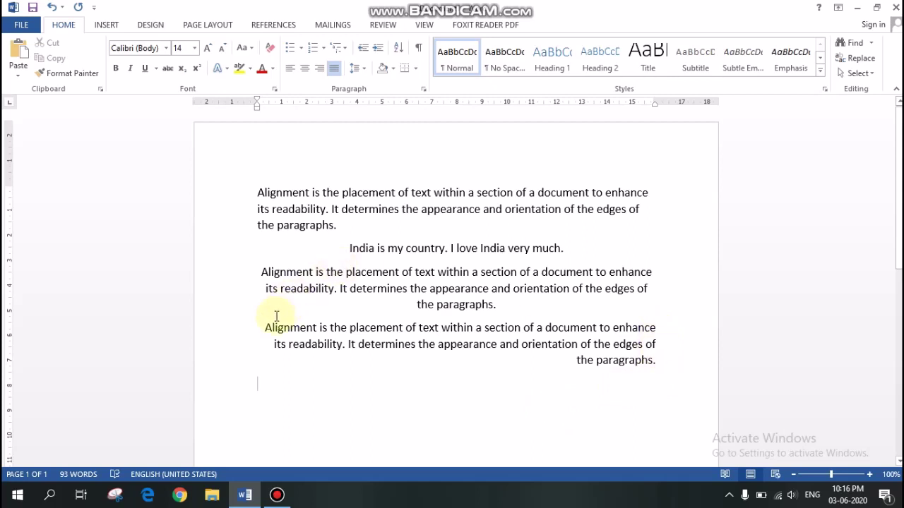
- Paste a copy of the first paragraph on a left-aligned line below the right-aligned paragraph and justify it
left_click_drag(257, 192, 337, 228)
key("ctrl+c")
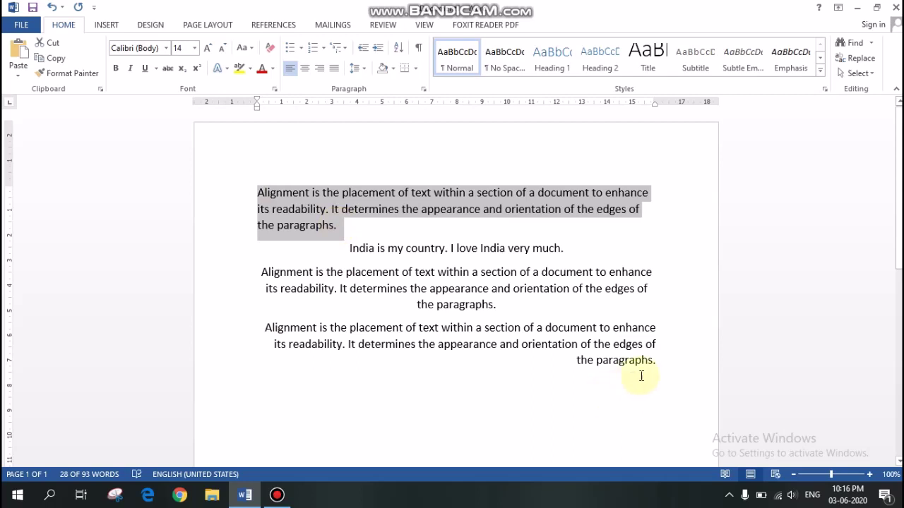
left_click(663, 375)
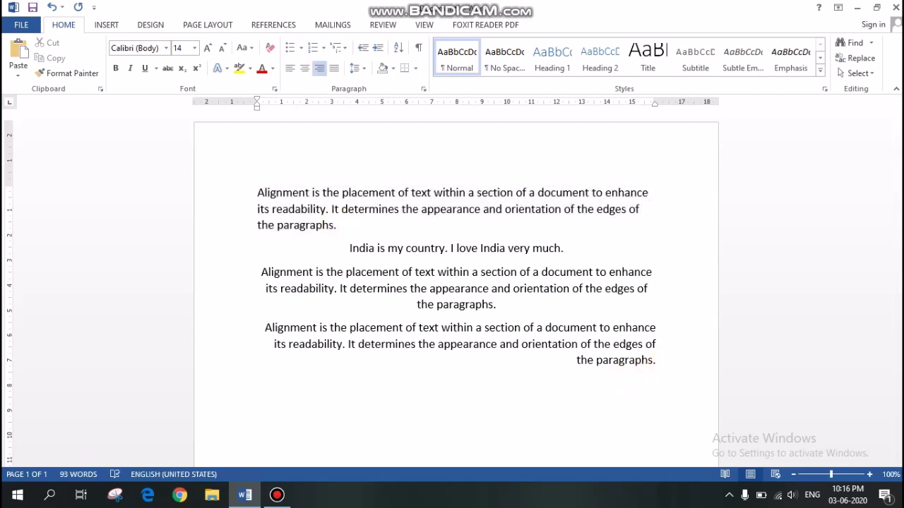
key("ctrl+l")
key("ctrl+v")
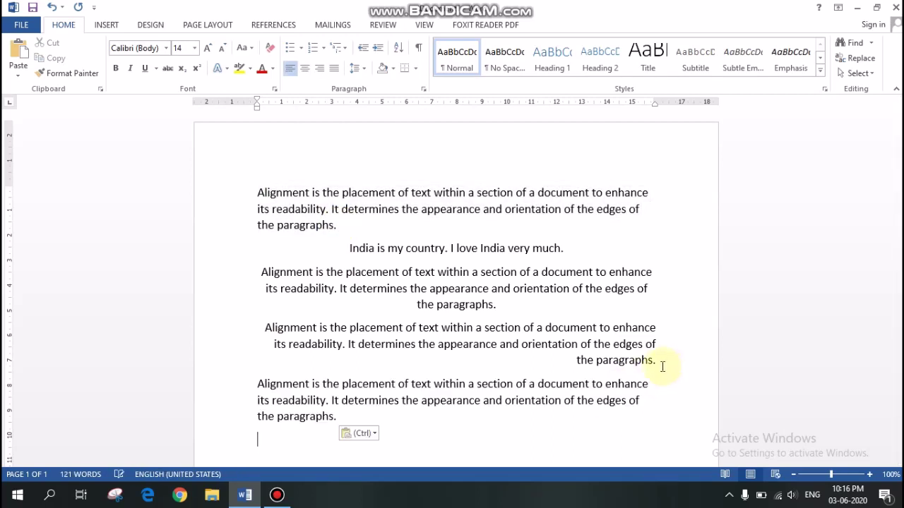
left_click_drag(257, 383, 343, 419)
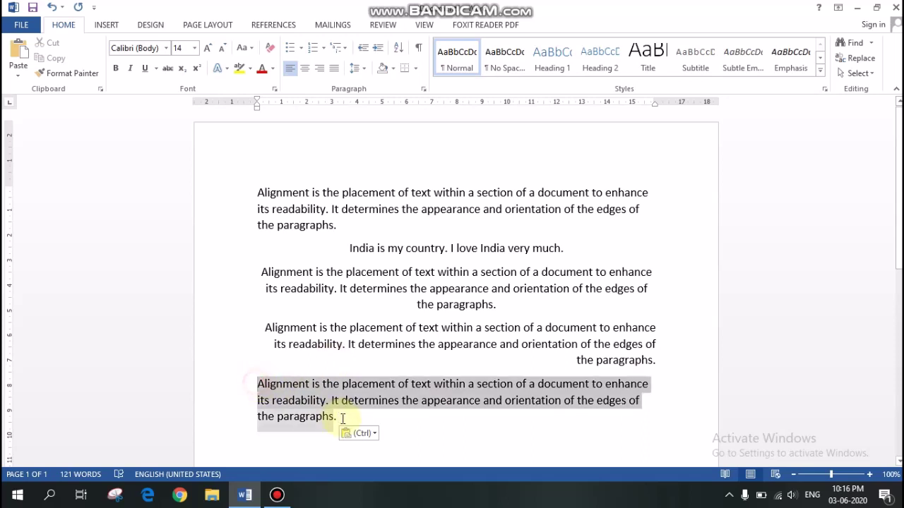
left_click(334, 67)
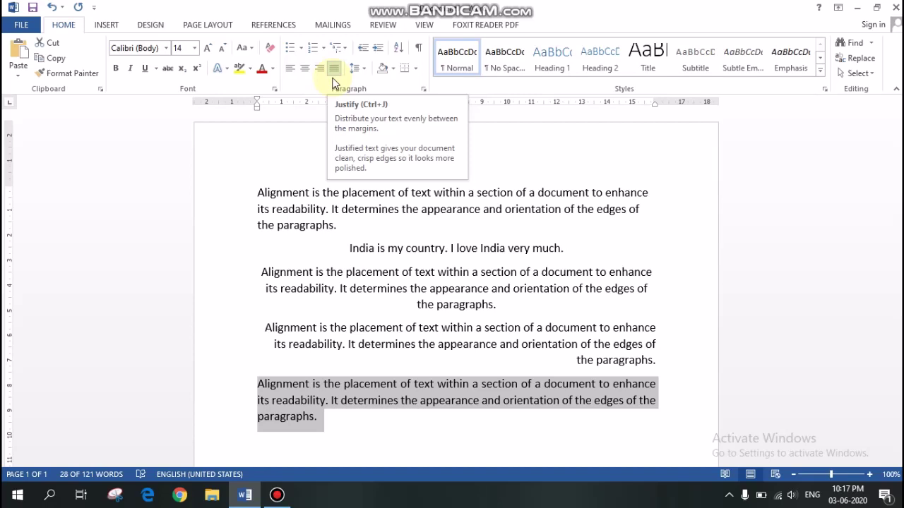
- Cycle the first paragraph through justified, centered and right alignment, ending with left alignment
left_click_drag(252, 193, 344, 230)
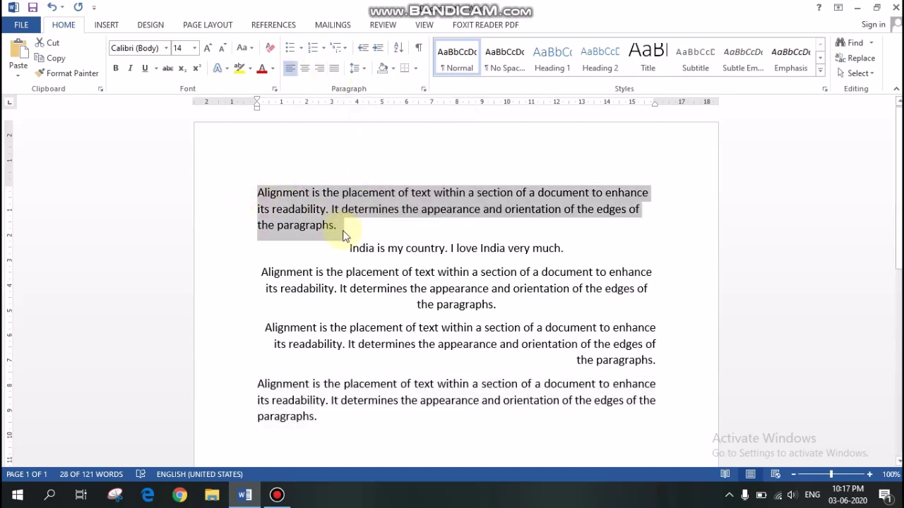
key("ctrl+j")
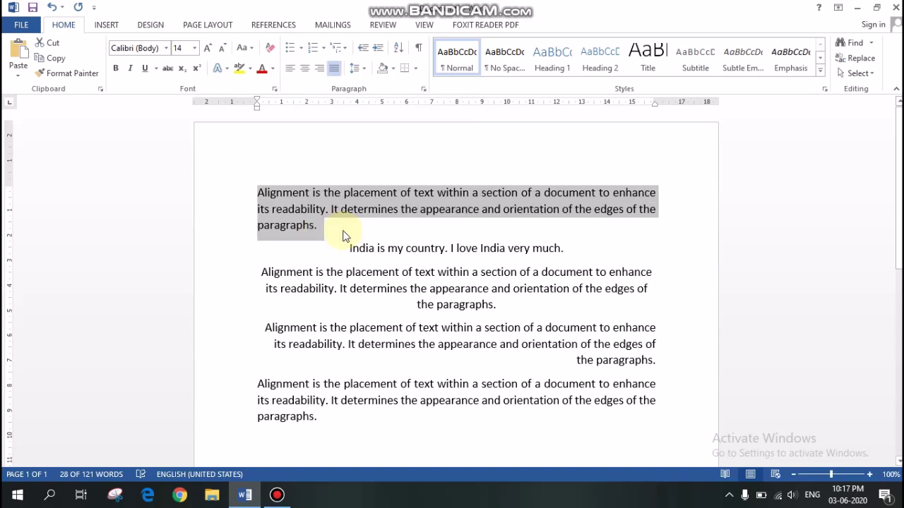
key("ctrl+e")
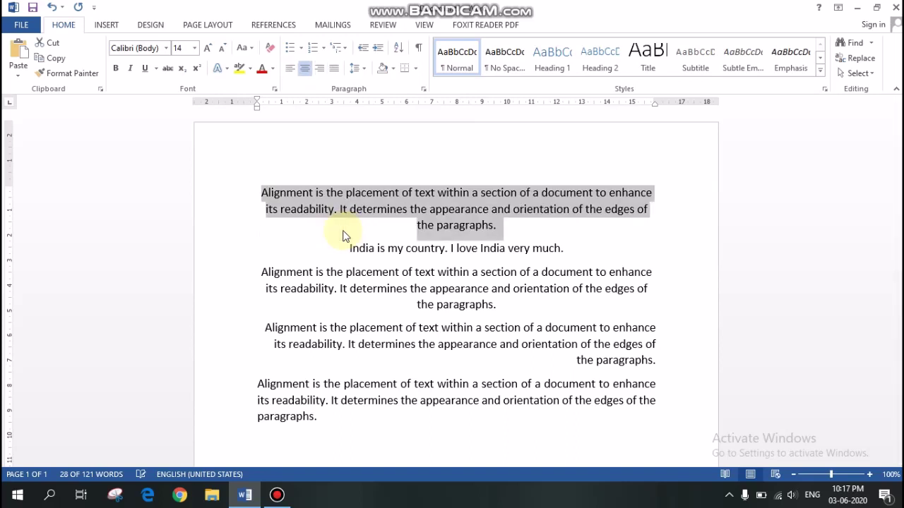
key("ctrl+r")
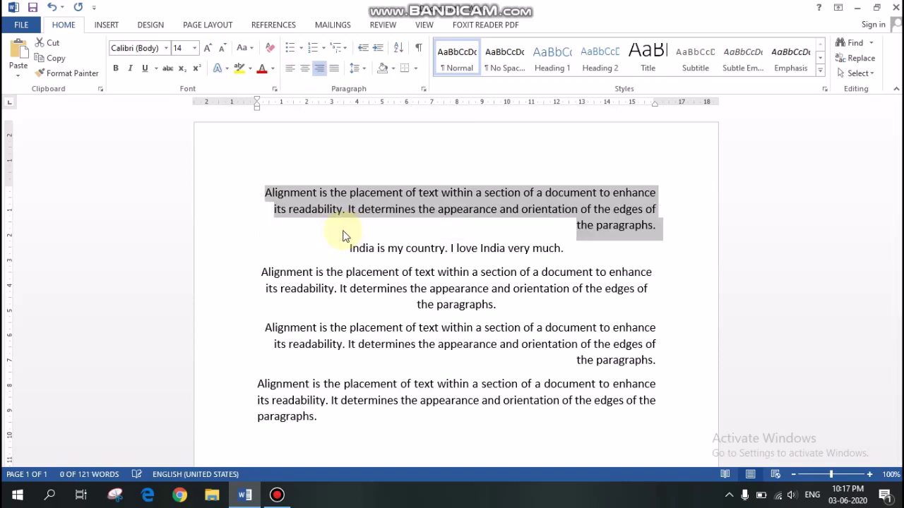
key("ctrl+l")
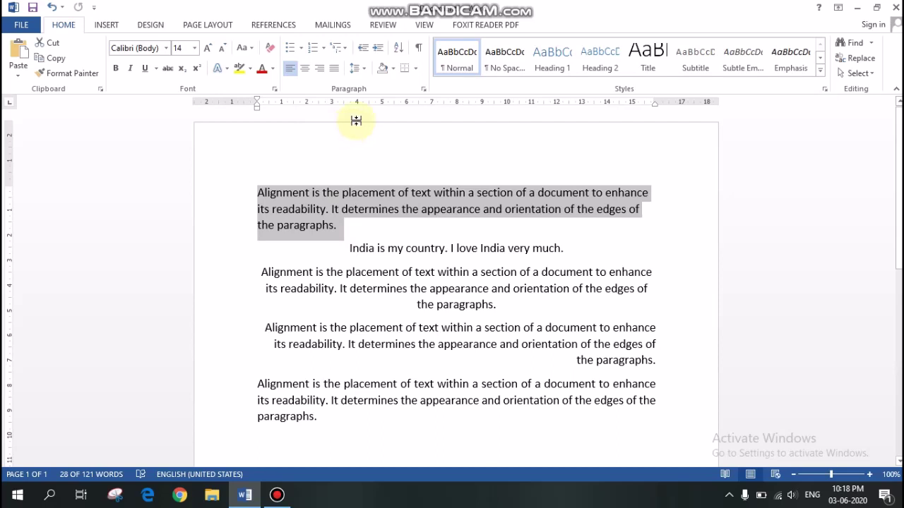
- Set the first paragraph's alignment to Right through the Paragraph settings dialog
left_click(424, 91)
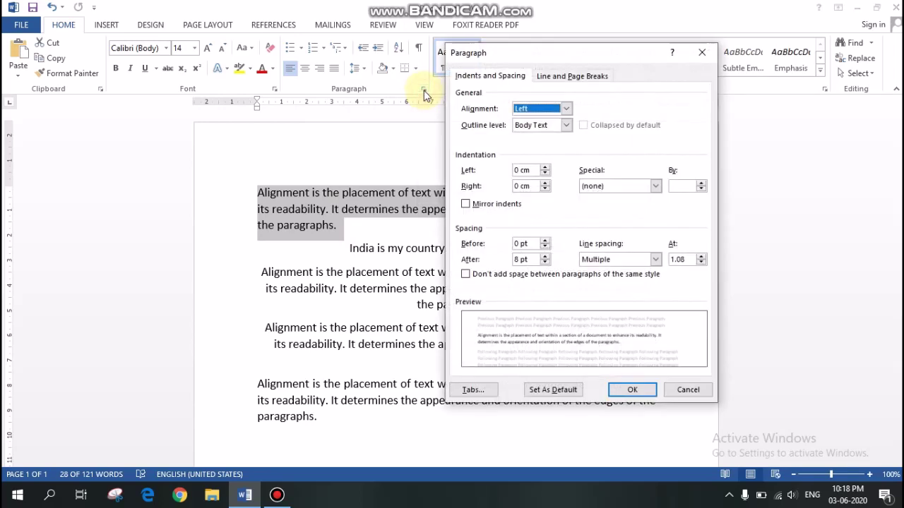
left_click_drag(528, 53, 667, 31)
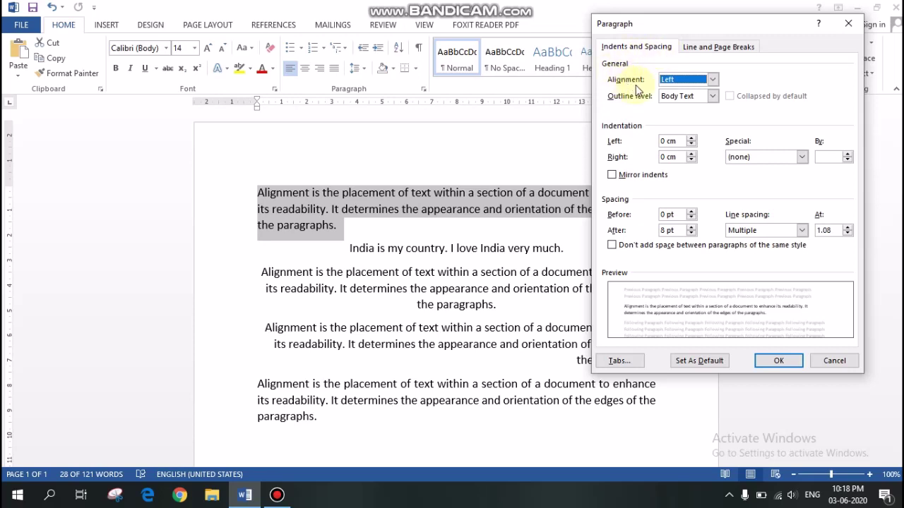
left_click(713, 79)
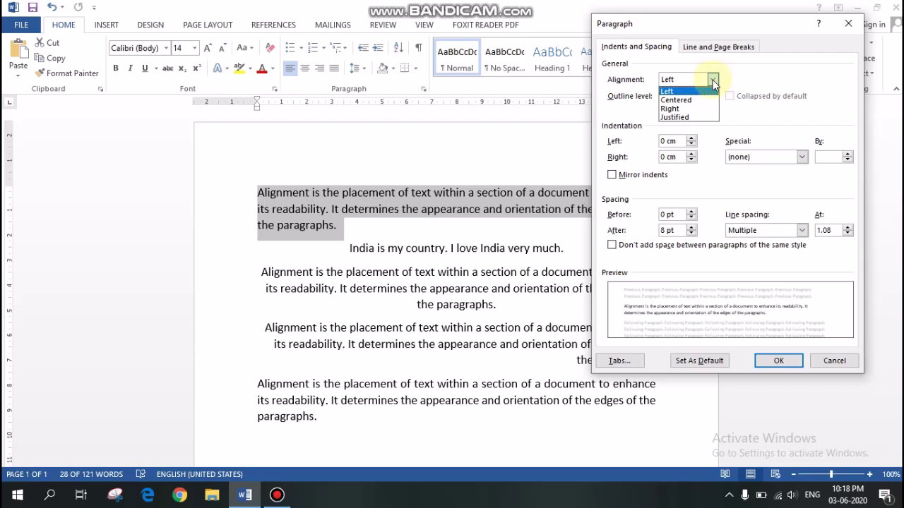
left_click(681, 110)
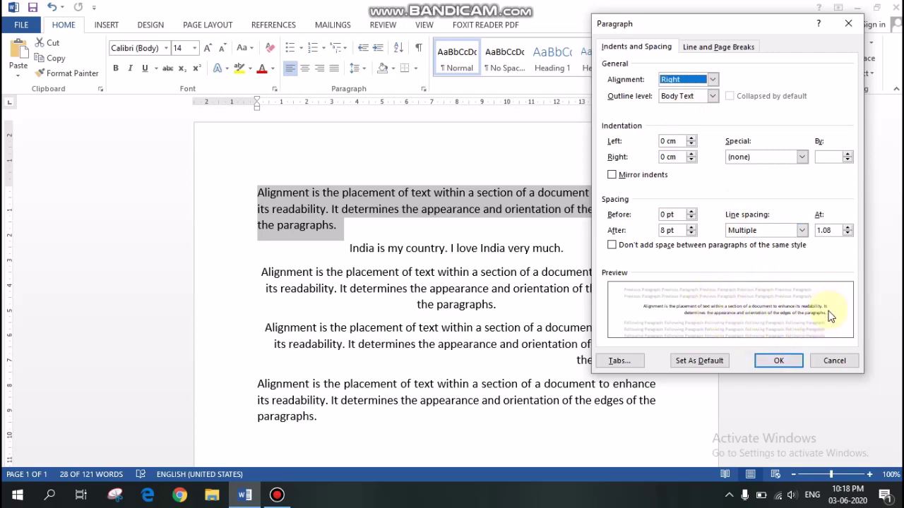
left_click(782, 362)
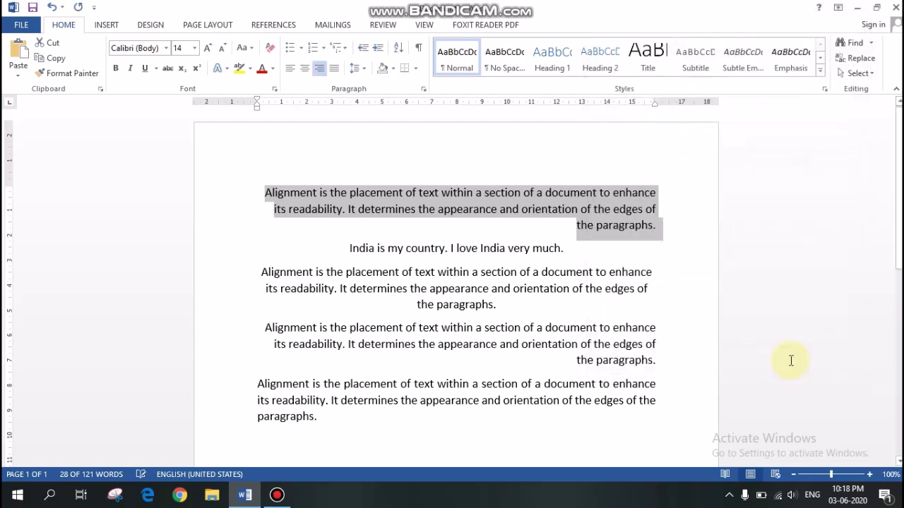
left_click(668, 206)
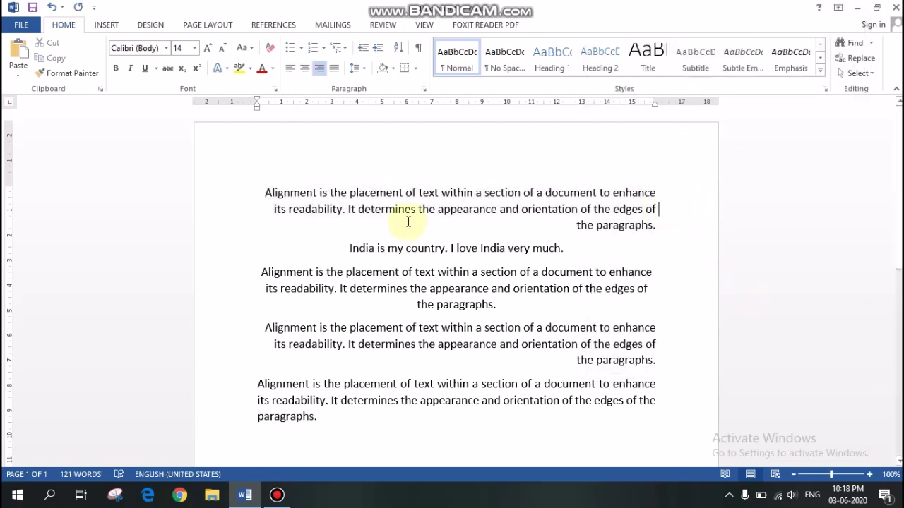
- Change the right-aligned paragraph above the justified one to Left alignment through the Paragraph settings dialog
left_click_drag(263, 328, 597, 357)
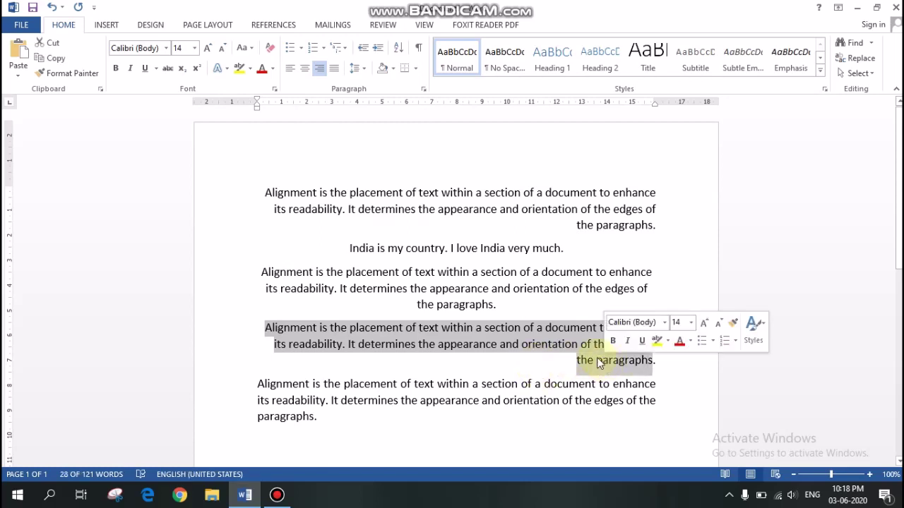
left_click(423, 88)
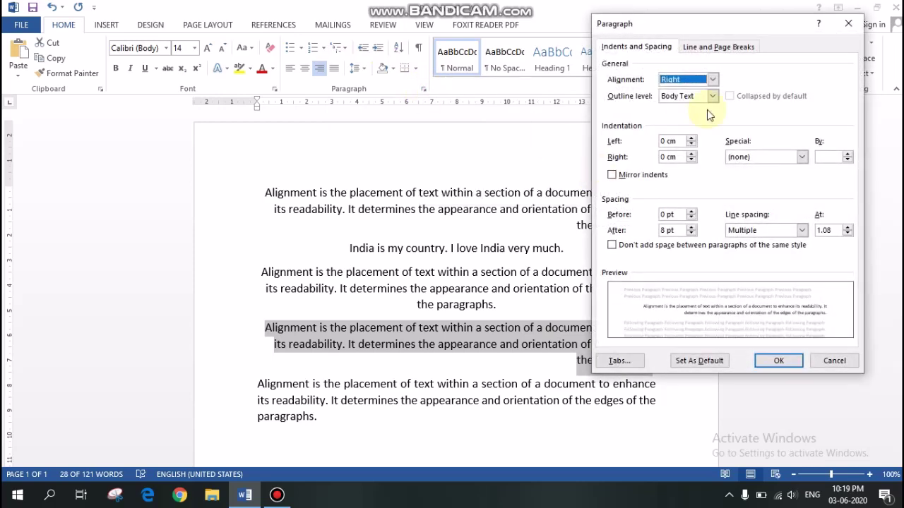
left_click(709, 83)
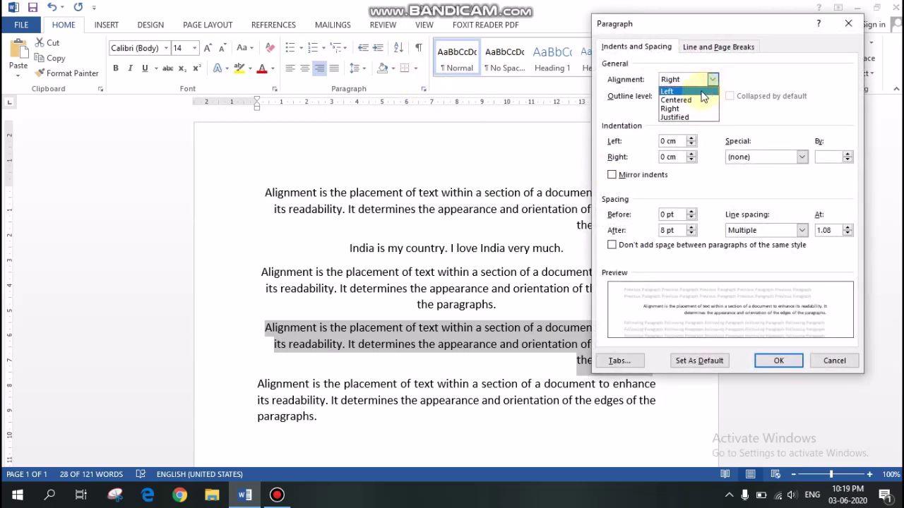
left_click(705, 89)
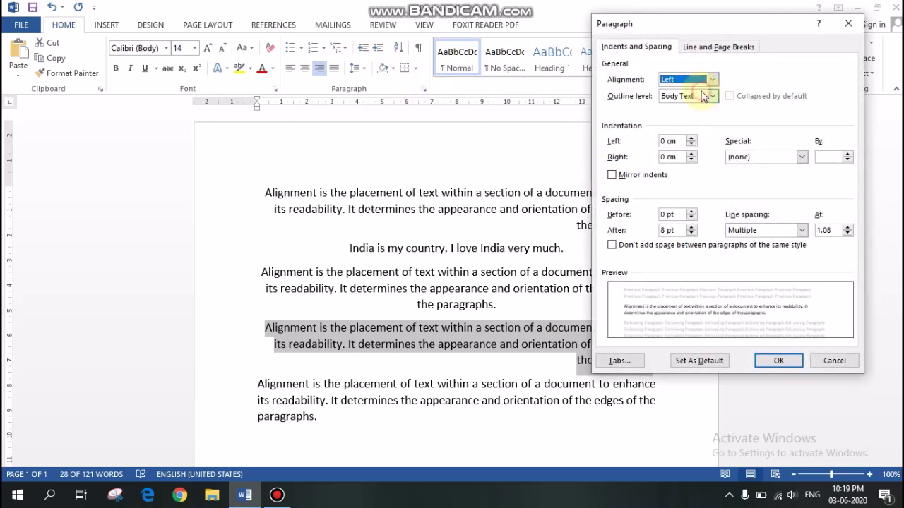
left_click(774, 362)
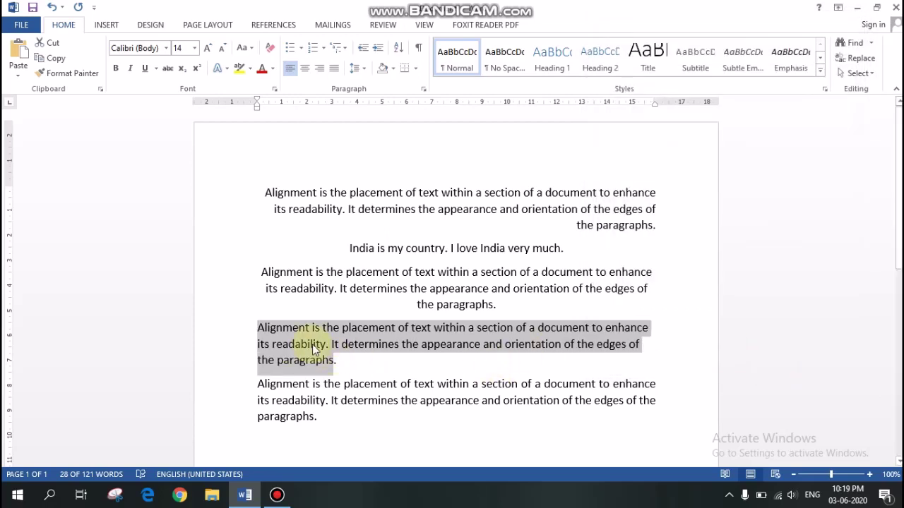
key("Right")
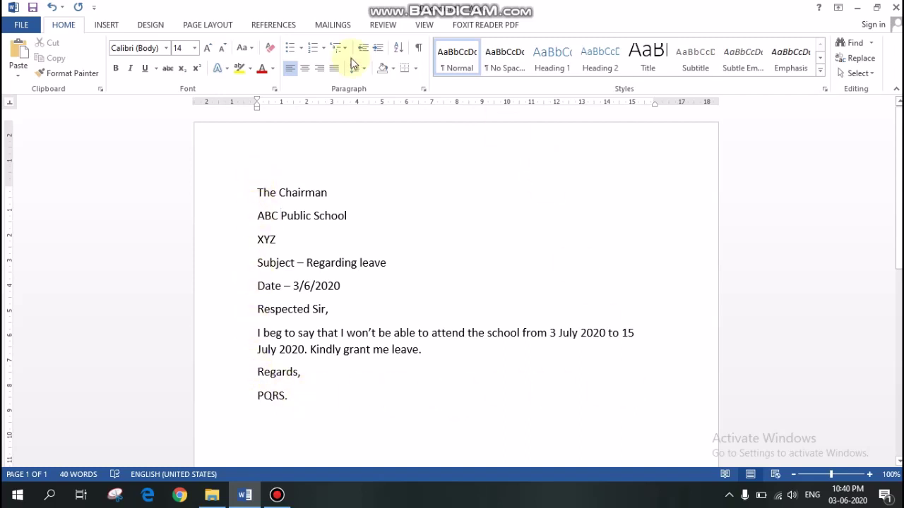
- Enable the Show text boundaries option in Word's advanced document content settings for the leave letter
left_click(29, 25)
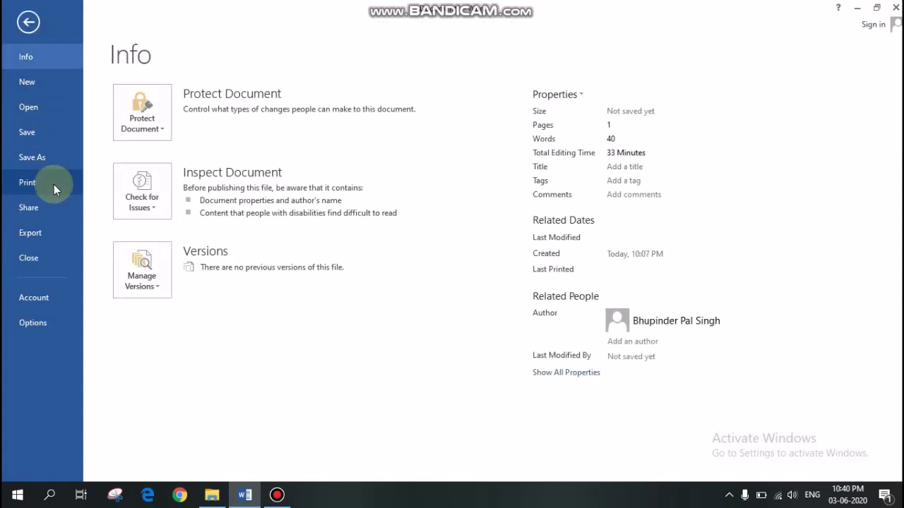
left_click(53, 320)
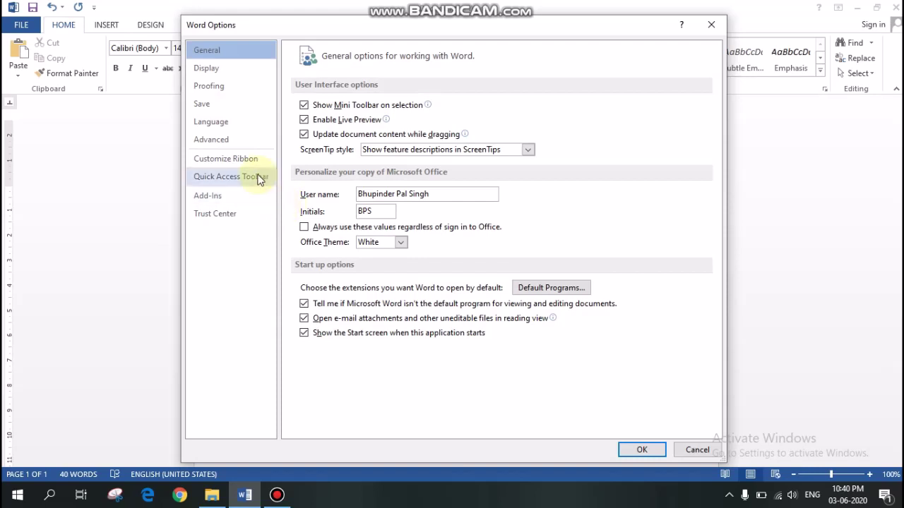
left_click(234, 141)
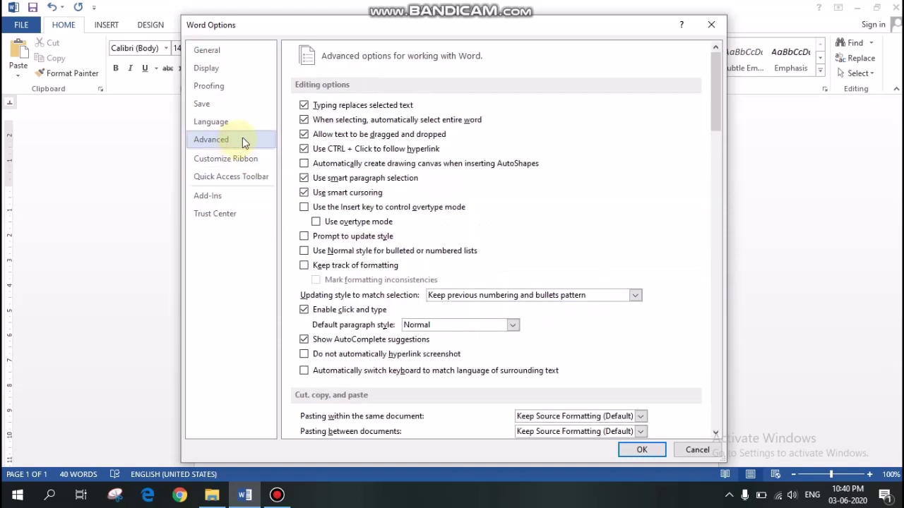
scroll(375, 162, "down", 1)
scroll(374, 162, "down", 6)
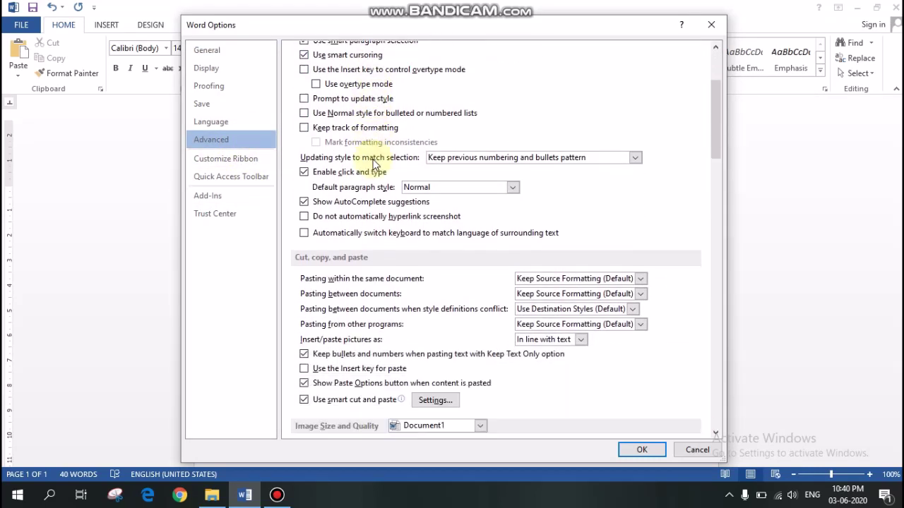
scroll(374, 164, "down", 5)
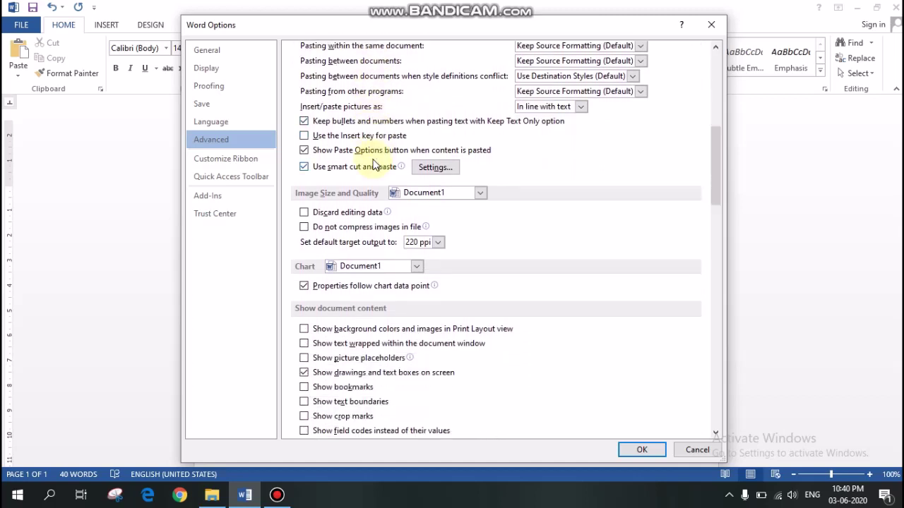
scroll(375, 164, "down", 1)
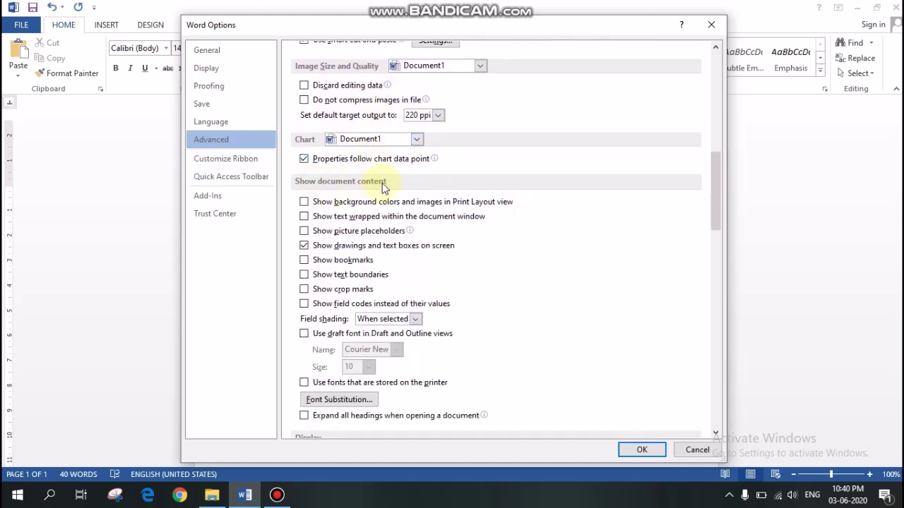
left_click(346, 281)
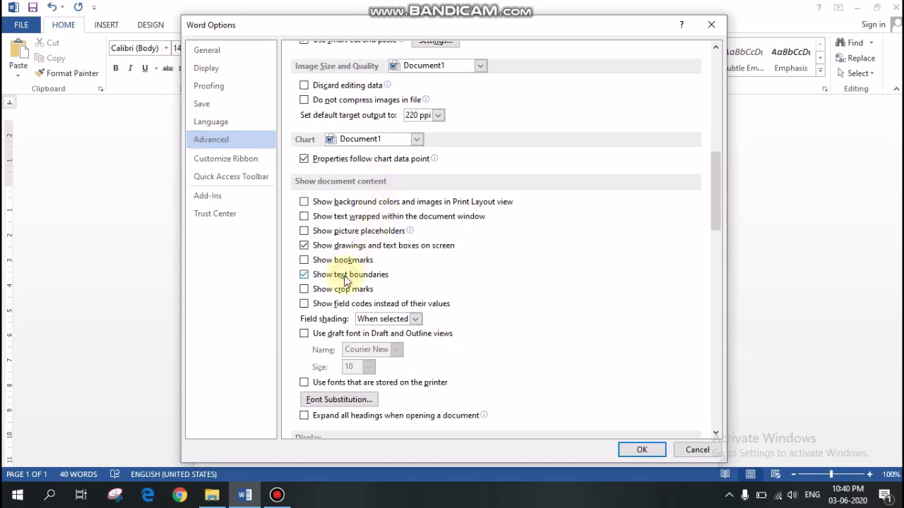
left_click(638, 450)
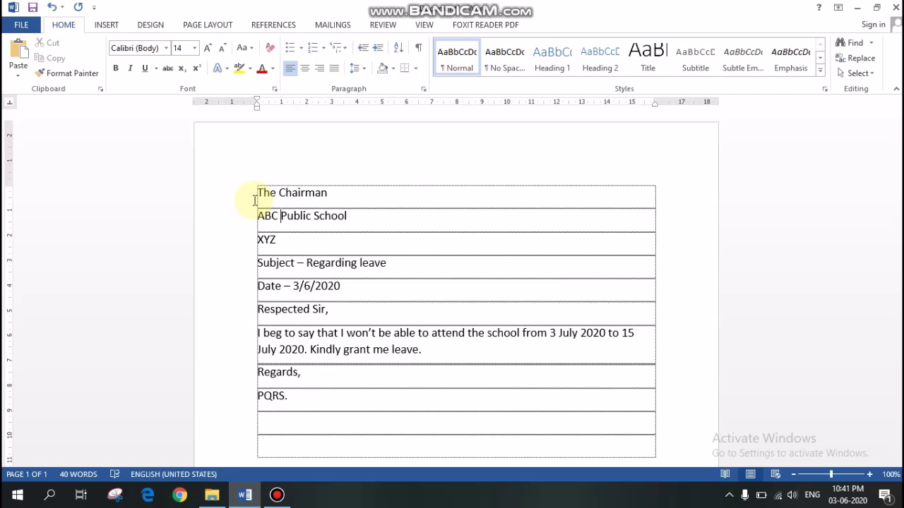
- Try indenting the body paragraph with spaces before "I beg to say", and delete those leading spaces again
left_click(259, 332)
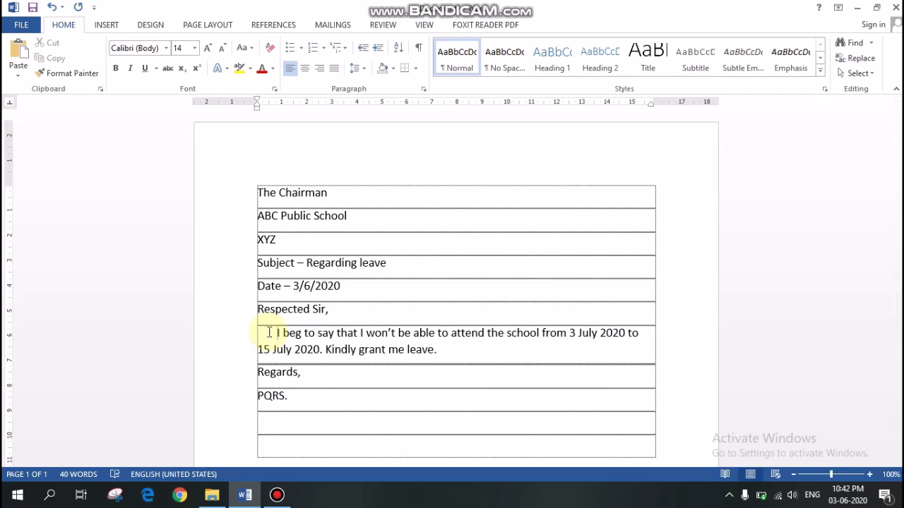
key("BackSpace")
key("BackSpace")
key("BackSpace")
key("BackSpace")
key("BackSpace")
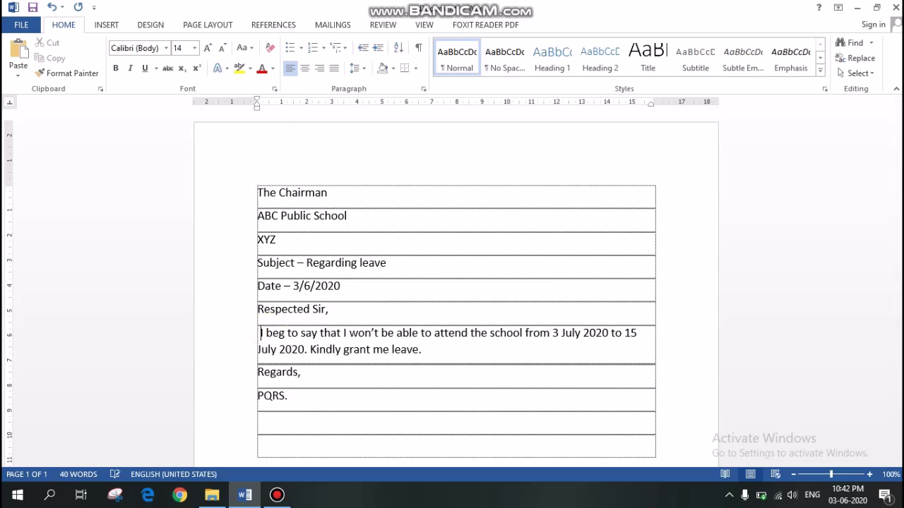
key("BackSpace")
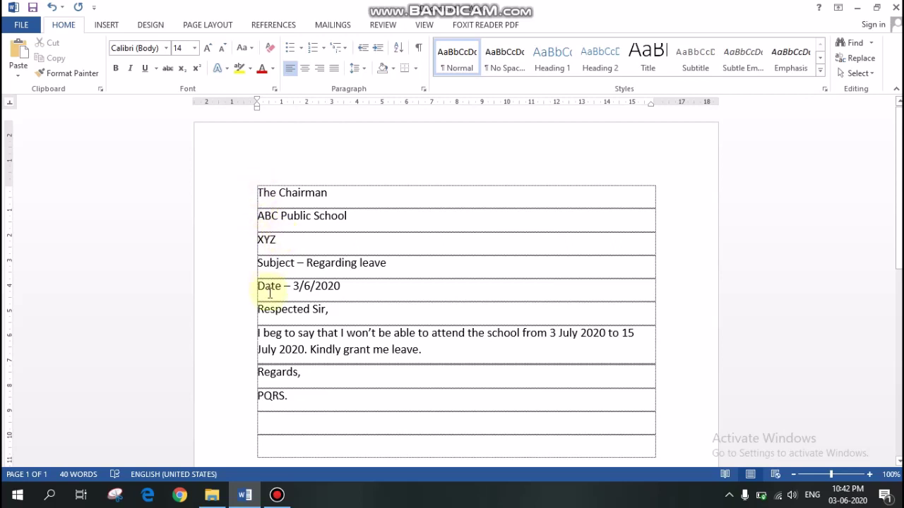
- Disable the Show text boundaries option in Word's advanced document content settings
left_click(25, 25)
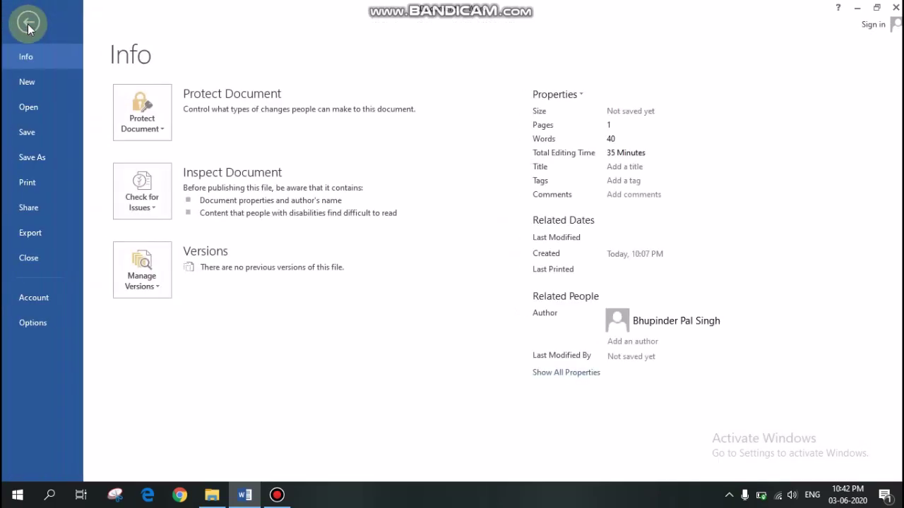
left_click(50, 321)
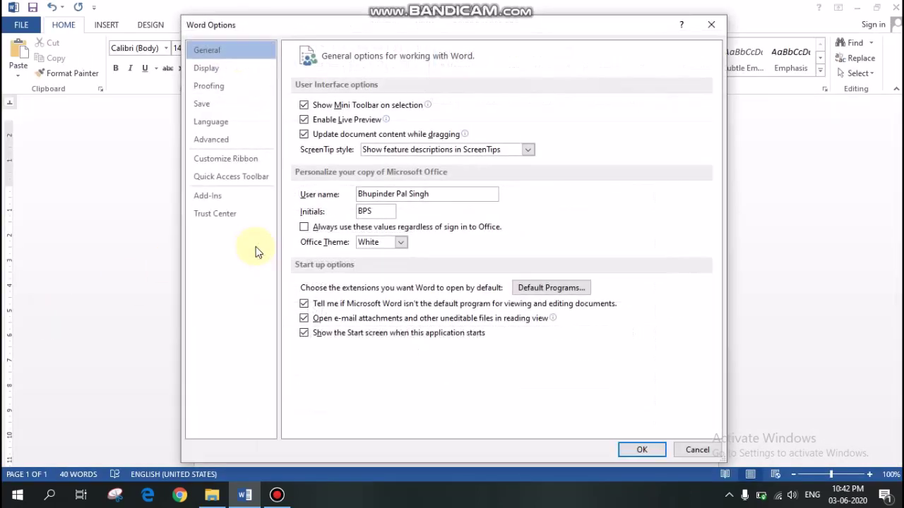
left_click(259, 135)
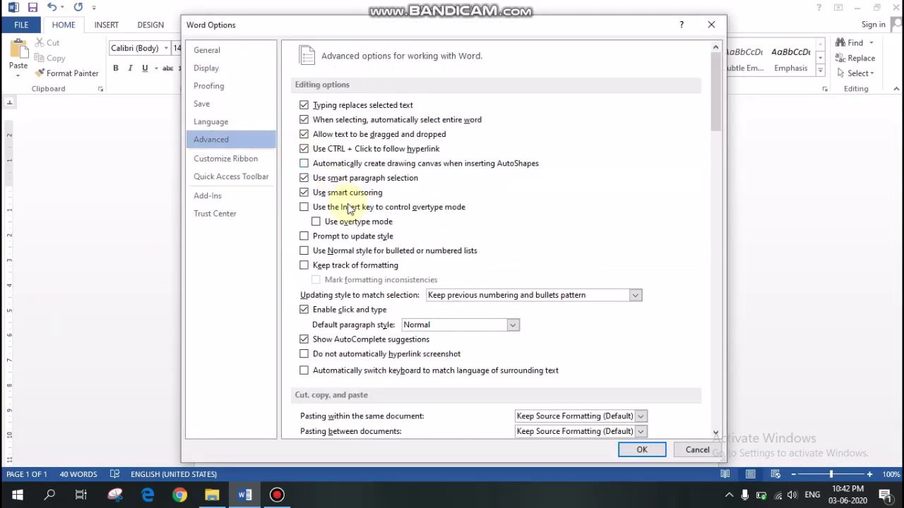
scroll(382, 310, "down", 5)
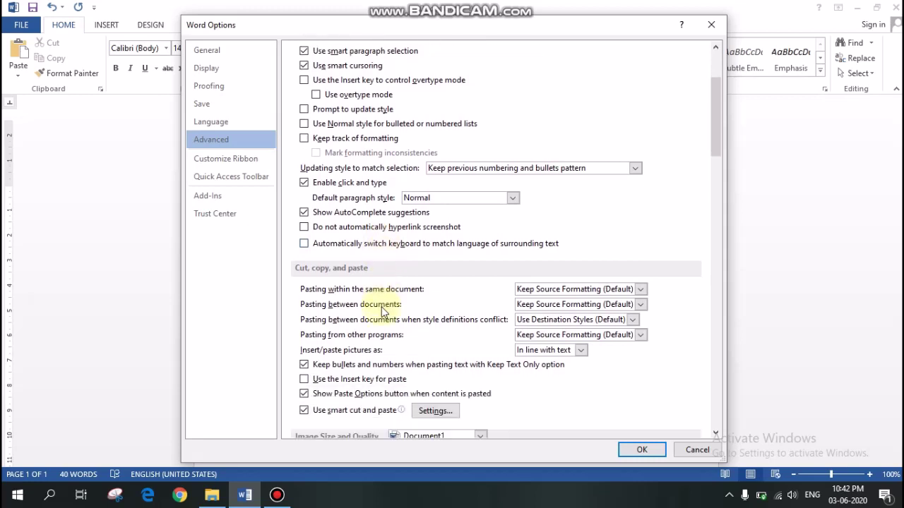
scroll(382, 311, "down", 5)
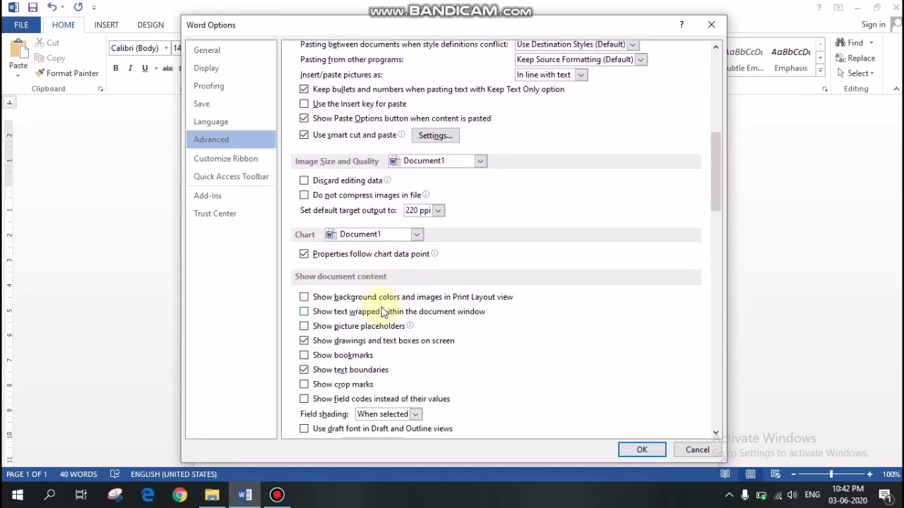
left_click(304, 372)
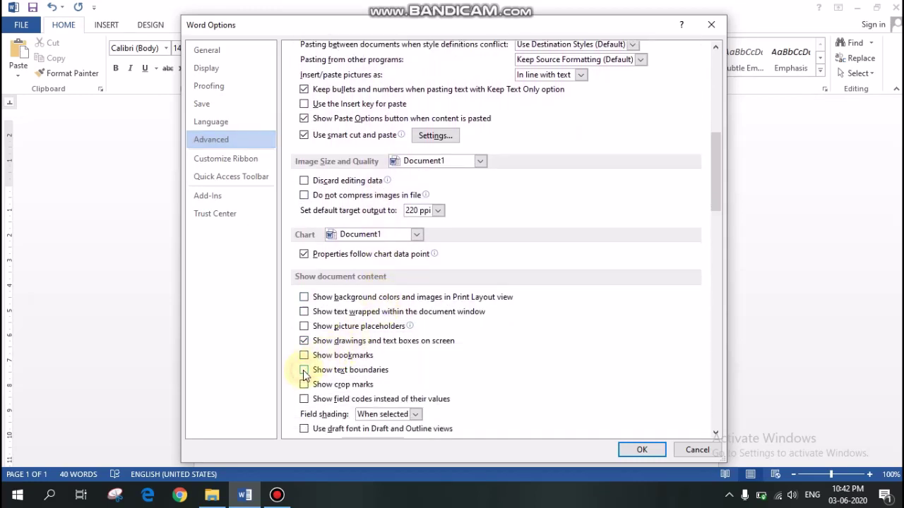
left_click(655, 449)
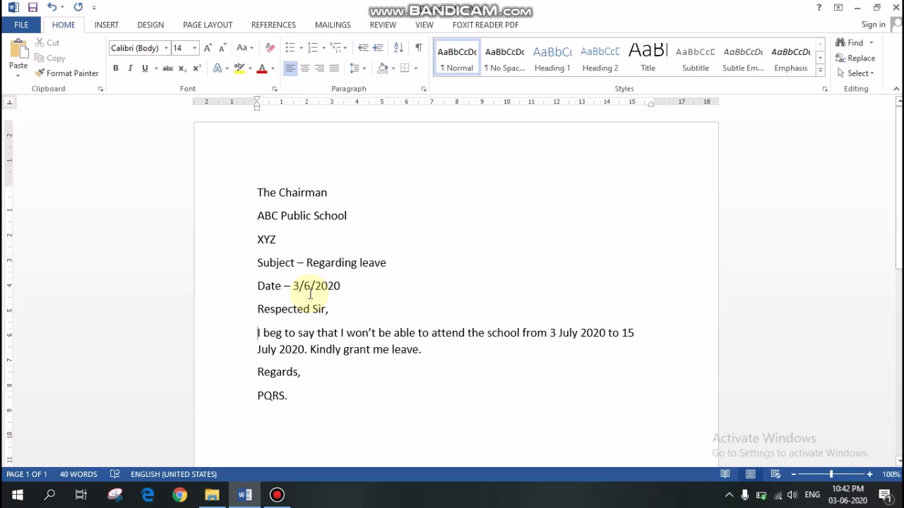
- Try a left indentation of 2.1 cm on the body paragraph starting "I beg to say", and dismiss the battery notice
left_click(425, 91)
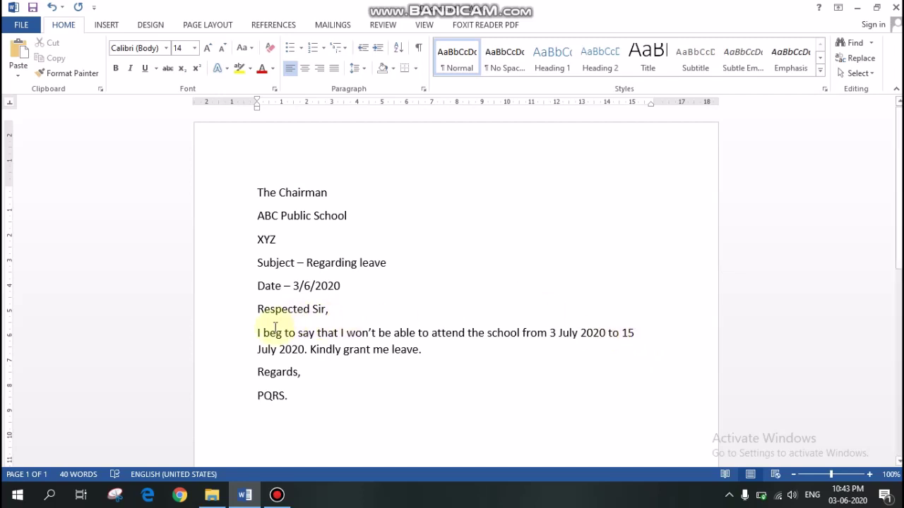
left_click_drag(256, 330, 440, 348)
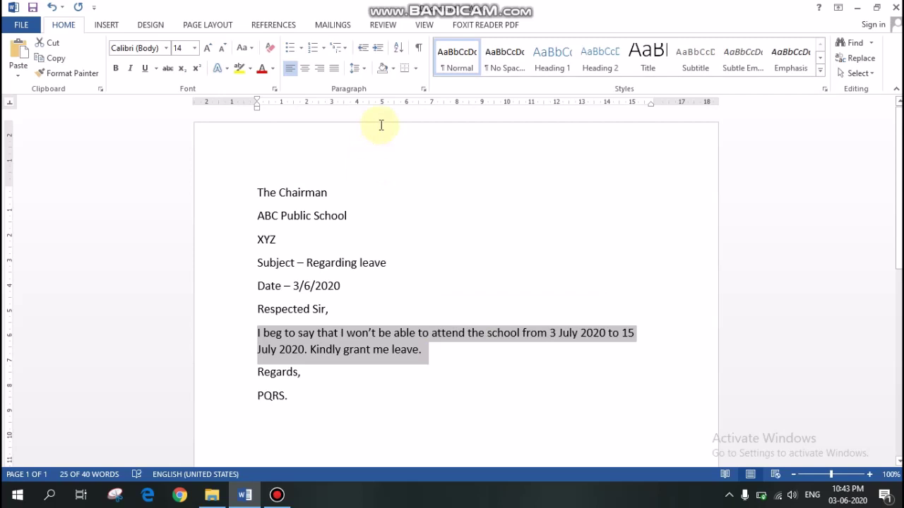
left_click(423, 89)
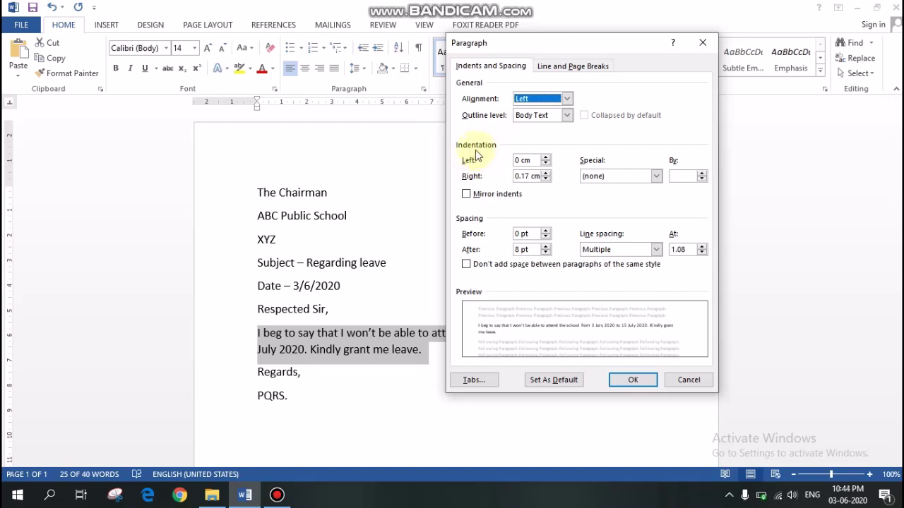
left_click(545, 160)
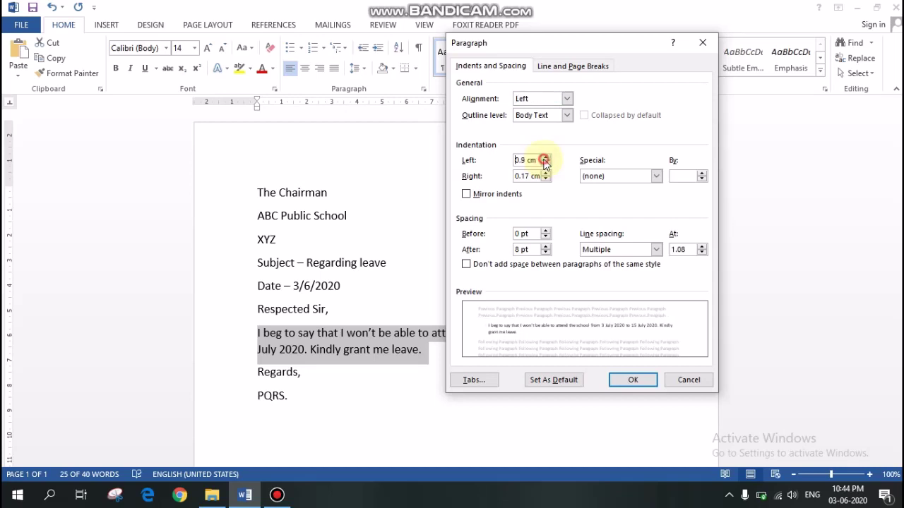
left_click(544, 159)
left_click(545, 159)
left_click(545, 160)
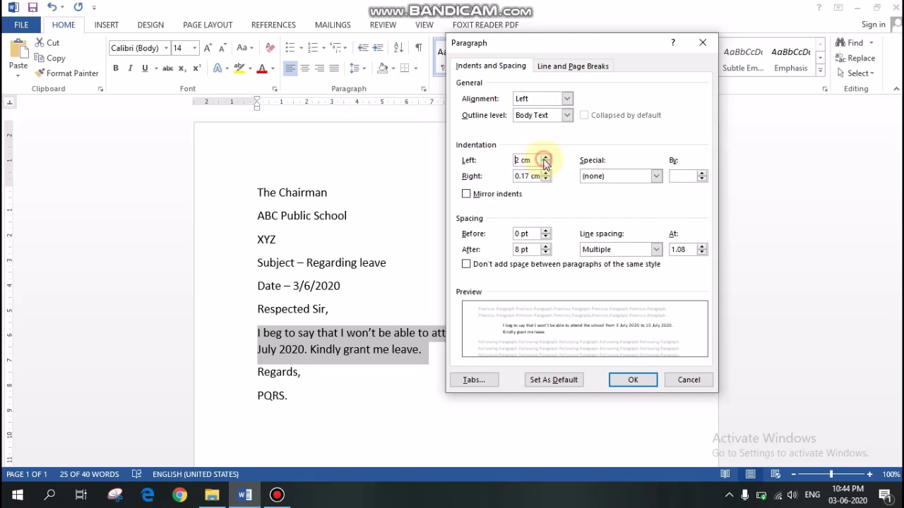
left_click(544, 159)
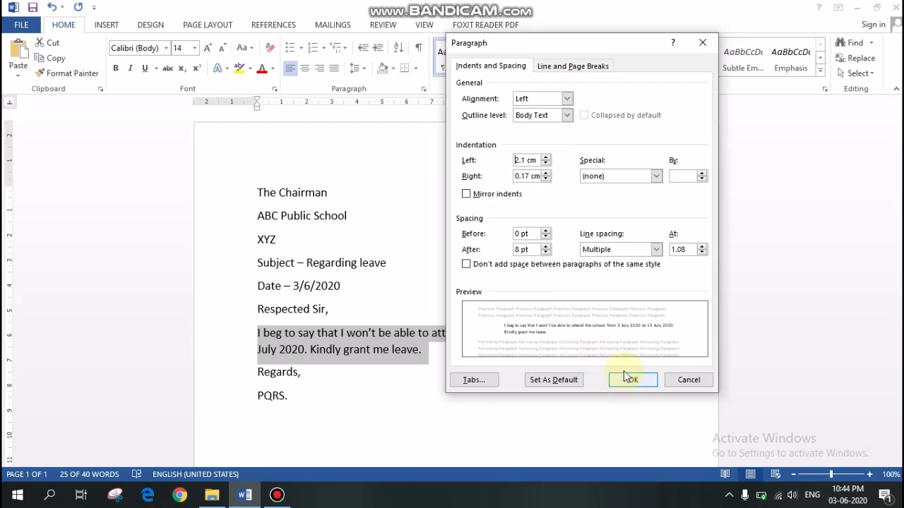
left_click_drag(583, 43, 777, 66)
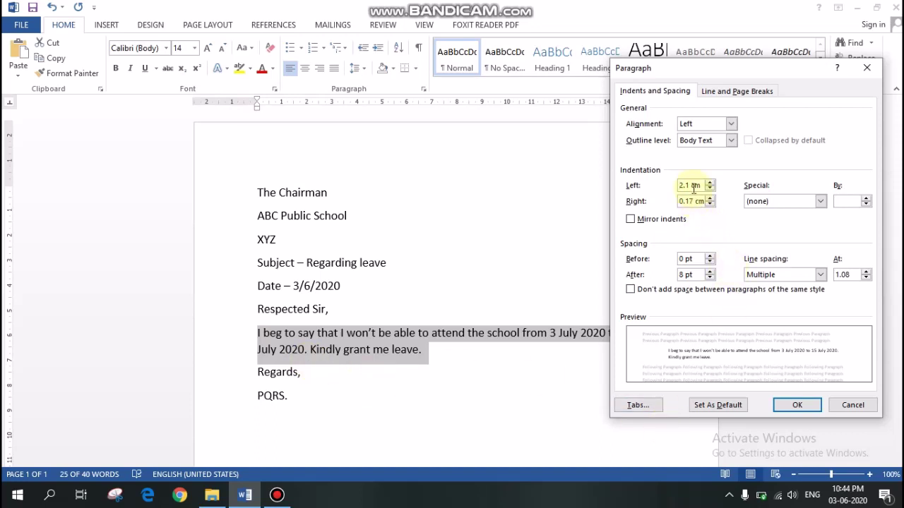
left_click(798, 404)
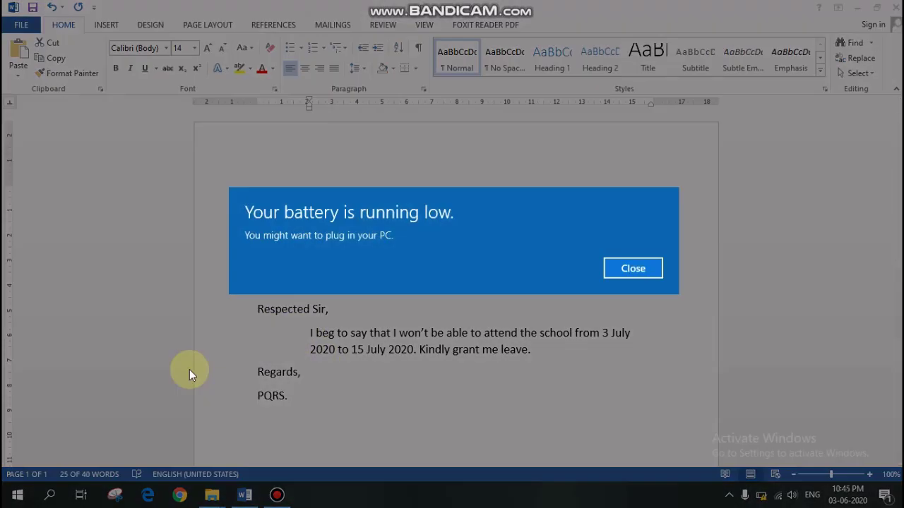
left_click(623, 271)
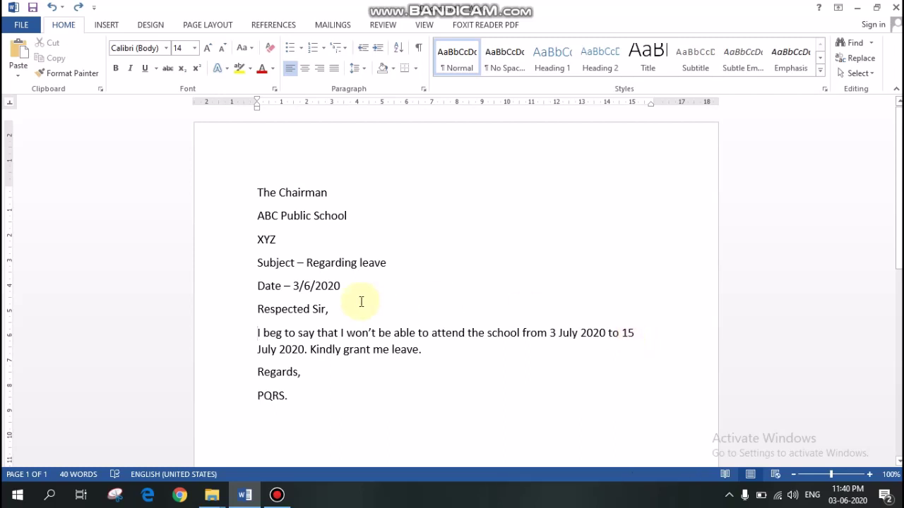
- Set the right indentation of the body paragraph to 3 cm through the Paragraph settings dialog
left_click_drag(257, 333, 432, 351)
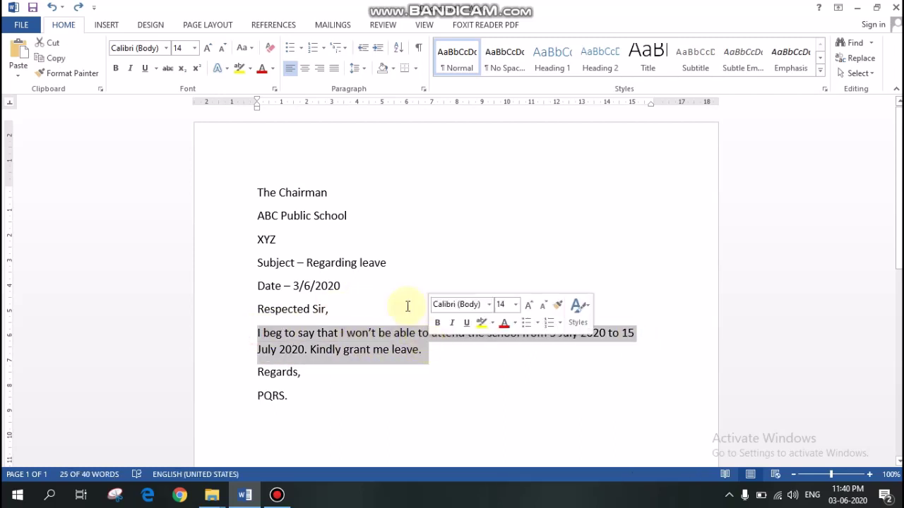
left_click(424, 90)
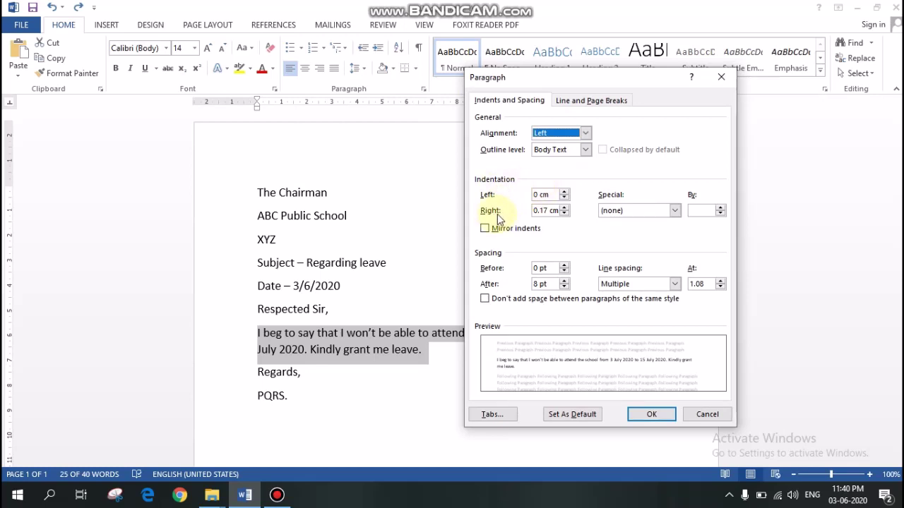
left_click(564, 207)
left_click(563, 207)
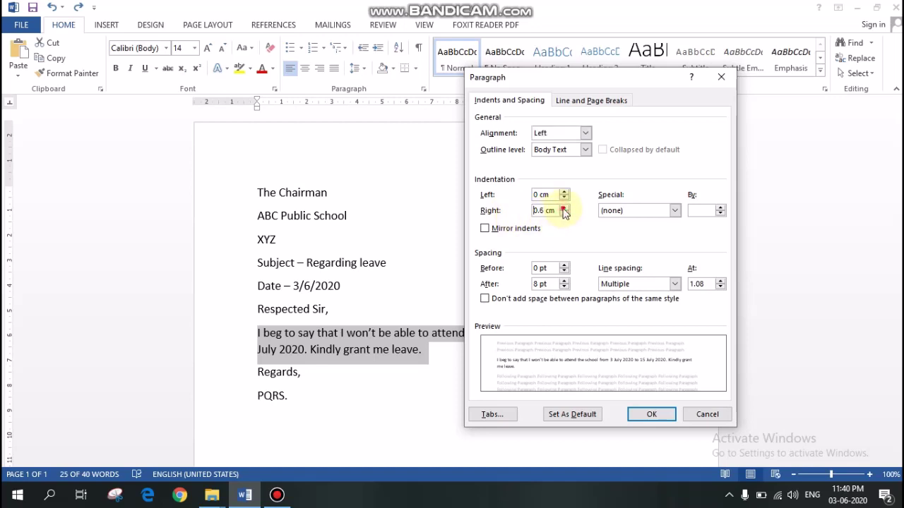
left_click(563, 207)
left_click(563, 207)
left_click(563, 207)
left_click(563, 207)
left_click(563, 206)
left_click(564, 207)
left_click(563, 207)
left_click(563, 207)
left_click(563, 207)
left_click(563, 207)
left_click(564, 207)
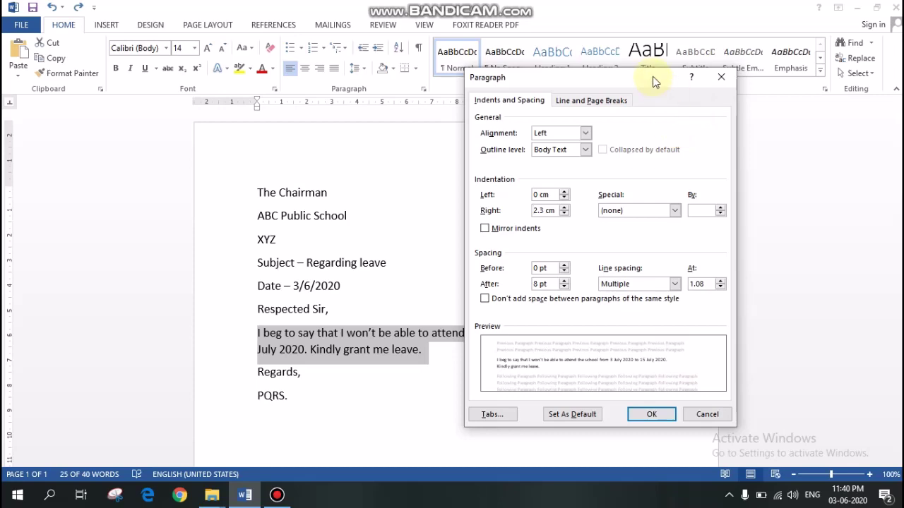
left_click_drag(653, 76, 343, 115)
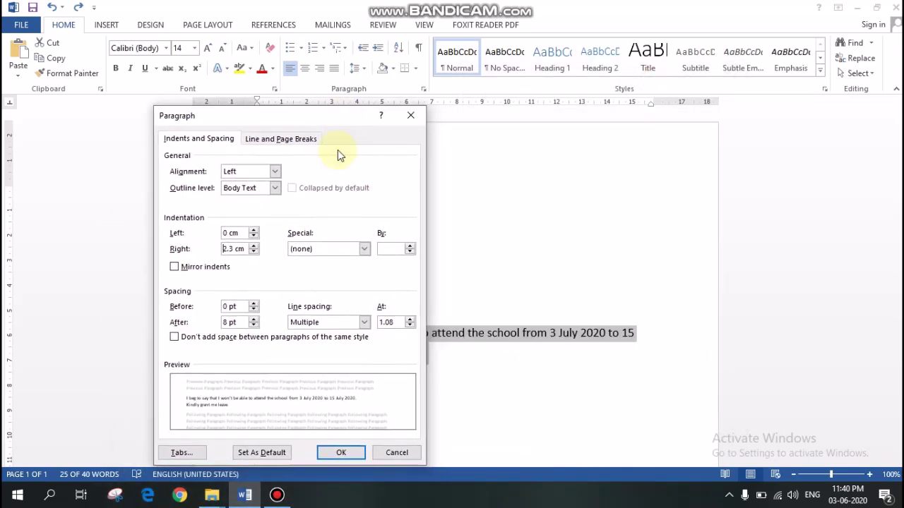
left_click(254, 246)
left_click(254, 246)
left_click(253, 246)
left_click(254, 245)
left_click(253, 246)
left_click(253, 246)
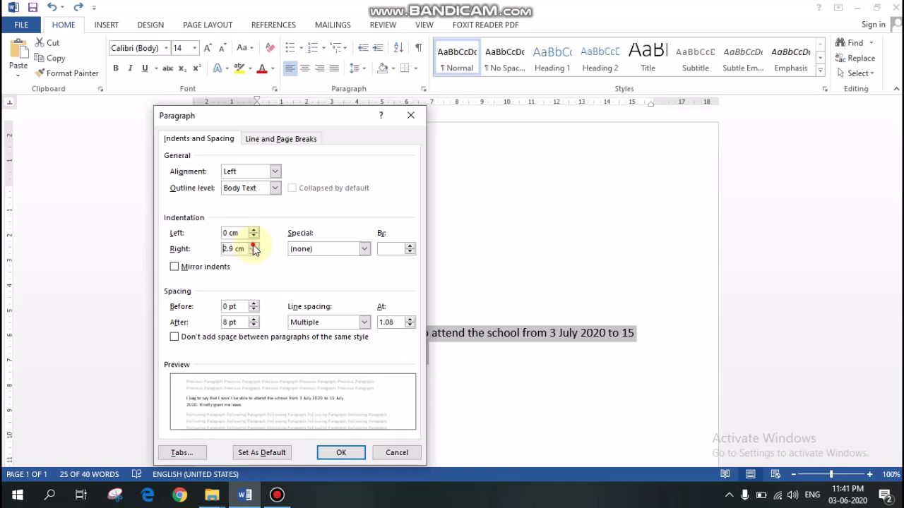
left_click(346, 453)
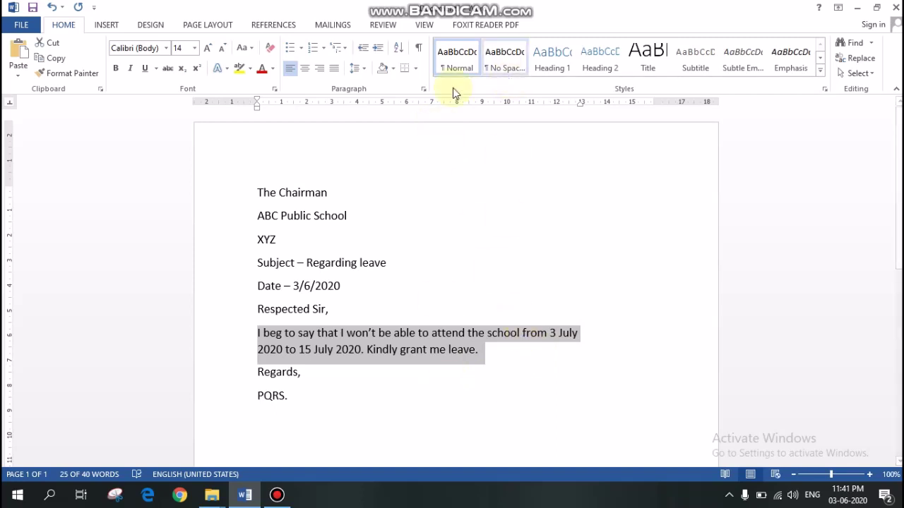
- Try a negative right indentation of -0.9 cm on the body paragraph, and undo both right indentation changes
left_click(422, 89)
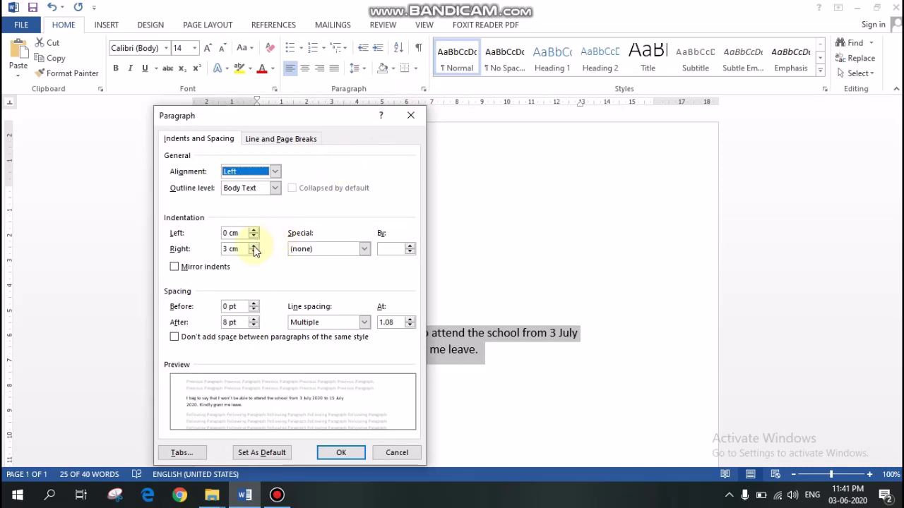
left_click(253, 253)
left_click(252, 253)
left_click(252, 252)
left_click(253, 253)
left_click(253, 253)
left_click(253, 253)
left_click(253, 253)
left_click(253, 253)
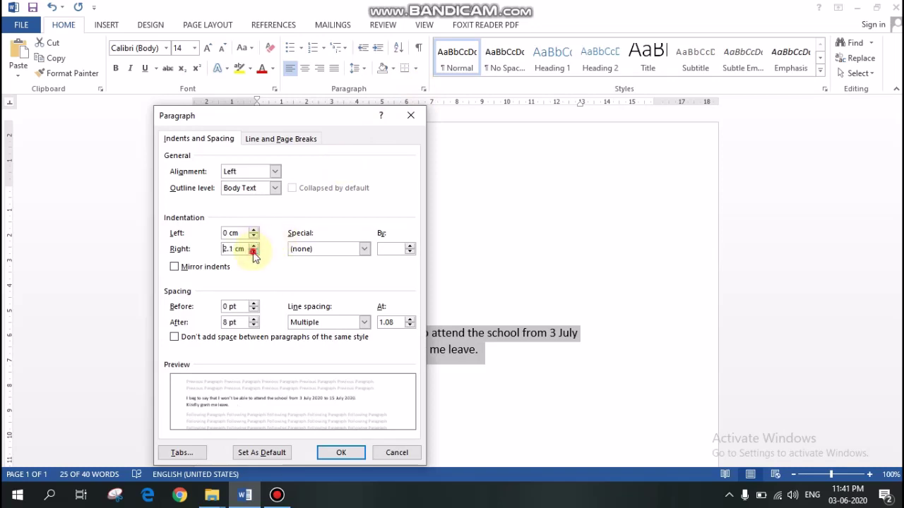
left_click(253, 253)
left_click(253, 253)
left_click(253, 253)
left_click(253, 253)
left_click(253, 253)
left_click(254, 252)
left_click(254, 253)
triple_click(254, 253)
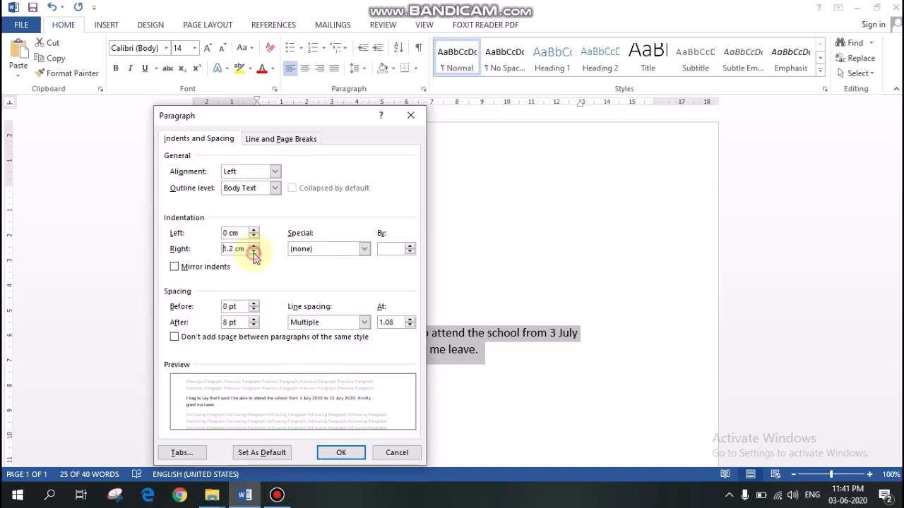
triple_click(254, 253)
triple_click(254, 253)
triple_click(253, 253)
triple_click(253, 252)
triple_click(254, 253)
double_click(253, 253)
triple_click(254, 253)
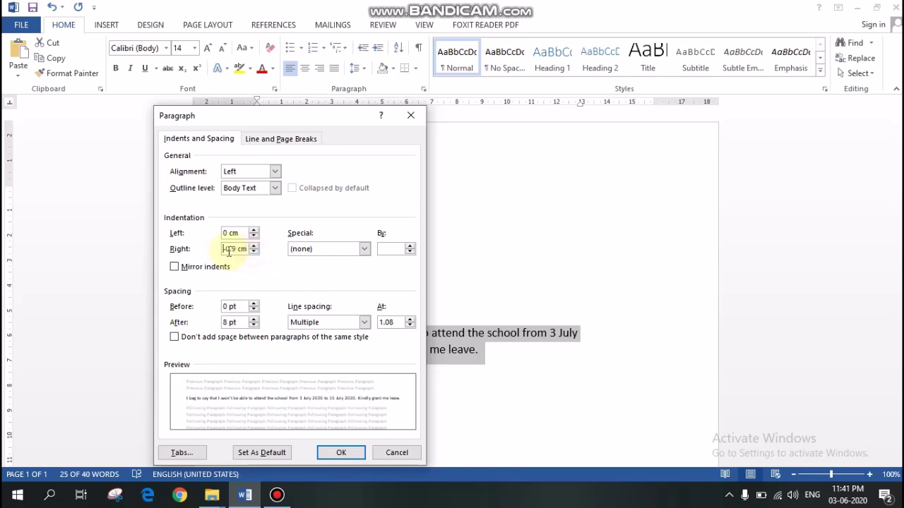
left_click(253, 253)
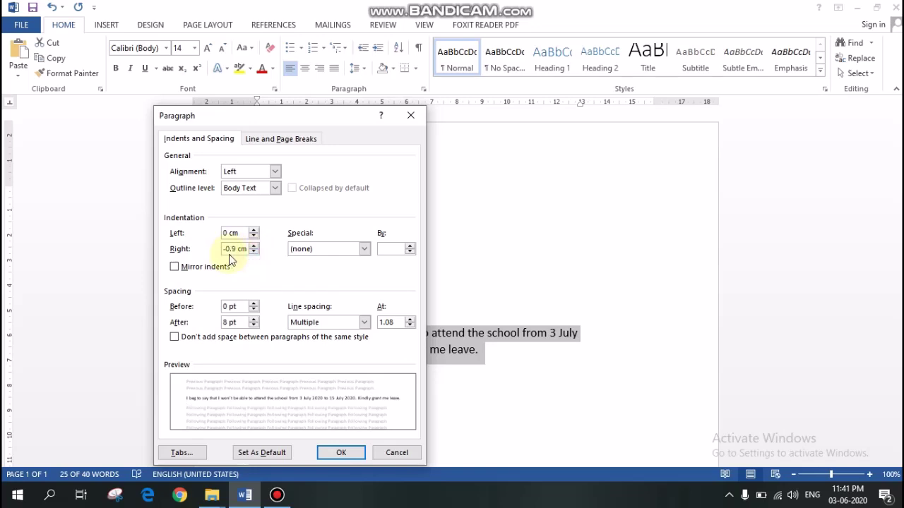
left_click(343, 453)
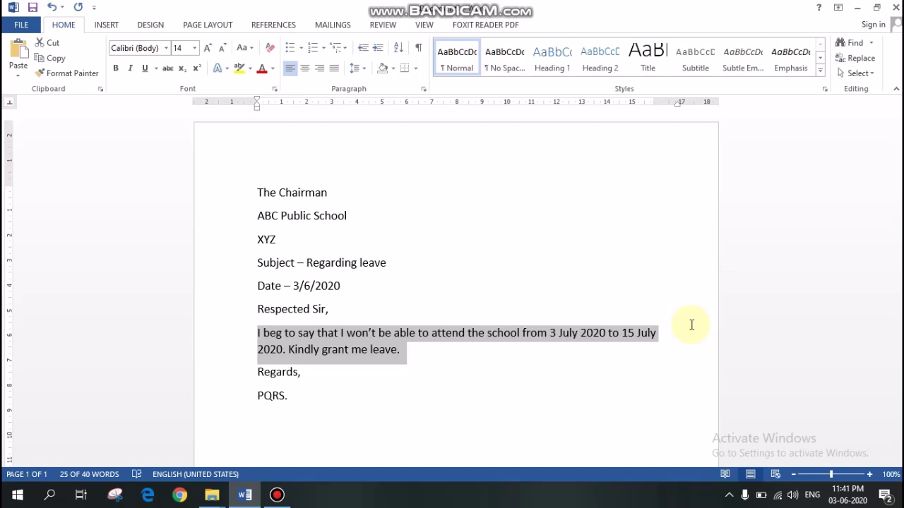
key("ctrl+y")
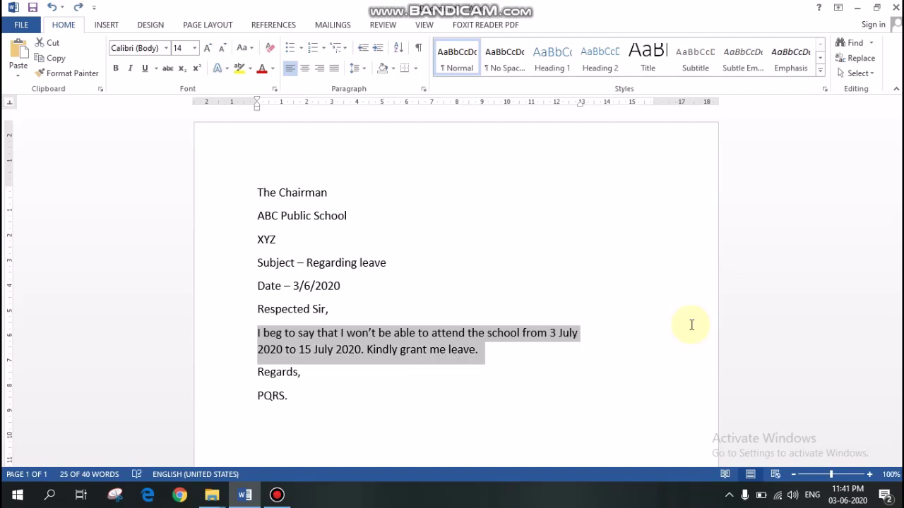
key("ctrl+z")
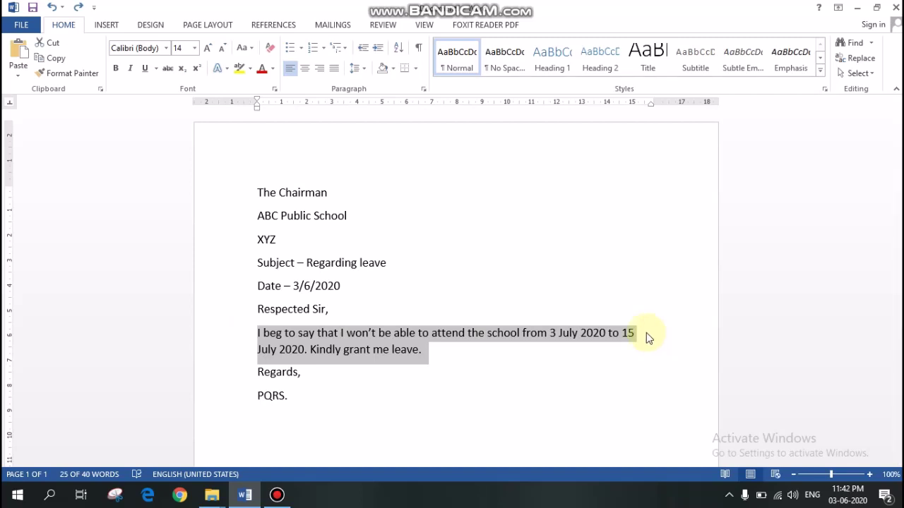
- Try indenting the body paragraph's first line manually in front of "I beg to say", and undo it
left_click(256, 333)
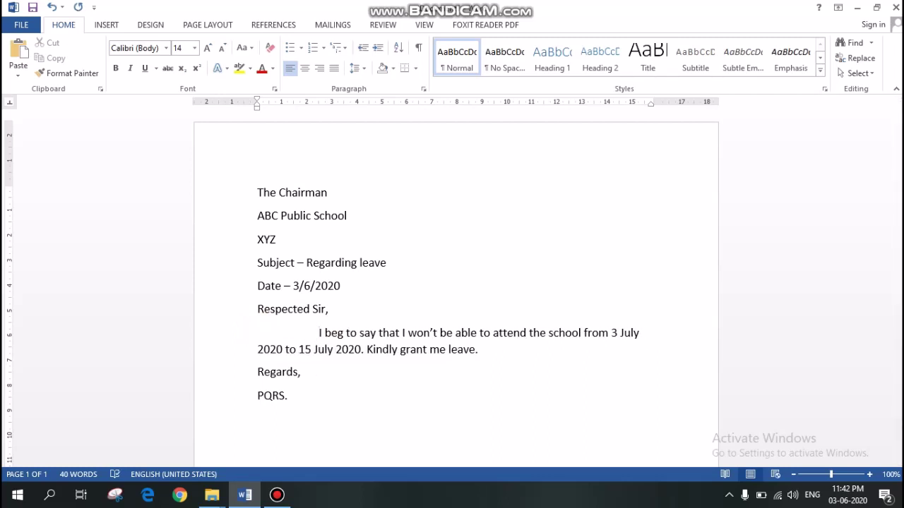
key("ctrl+z")
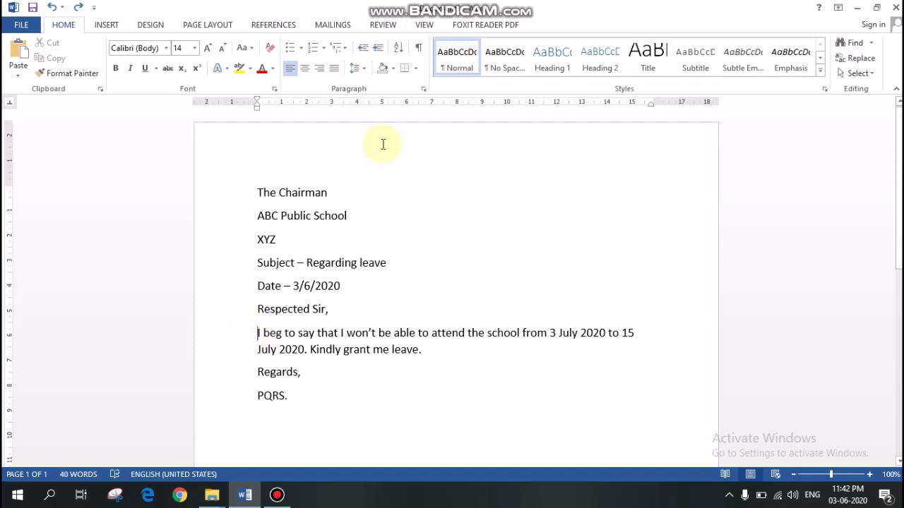
- Try a First line special indentation of 3.1 cm on the body paragraph, and remove that indentation again
left_click(422, 89)
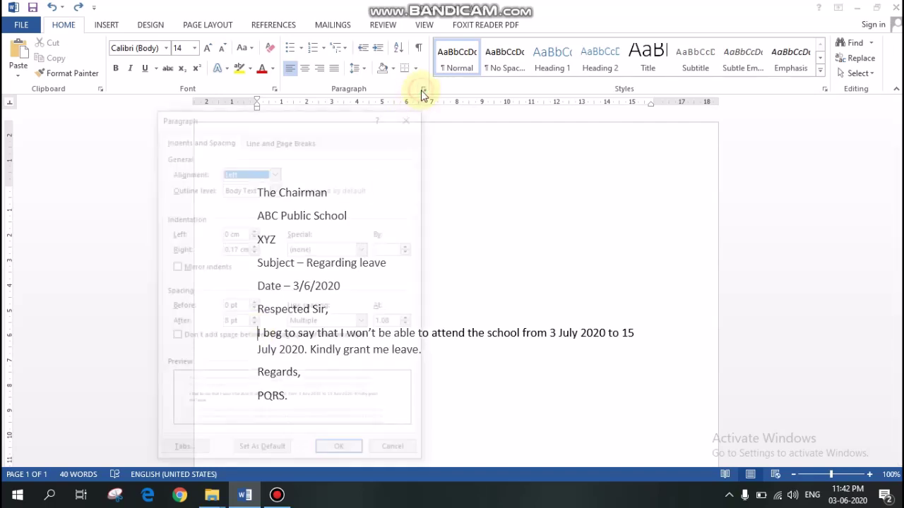
left_click_drag(335, 113, 562, 54)
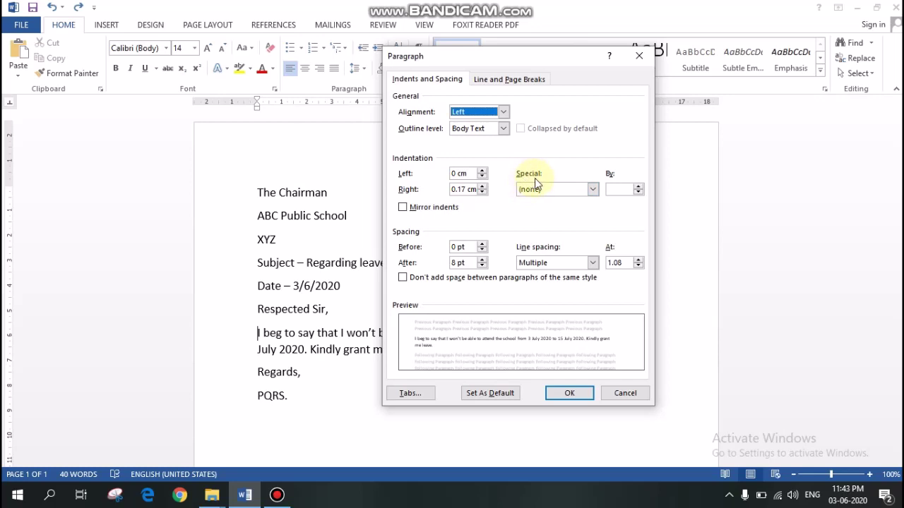
left_click(593, 190)
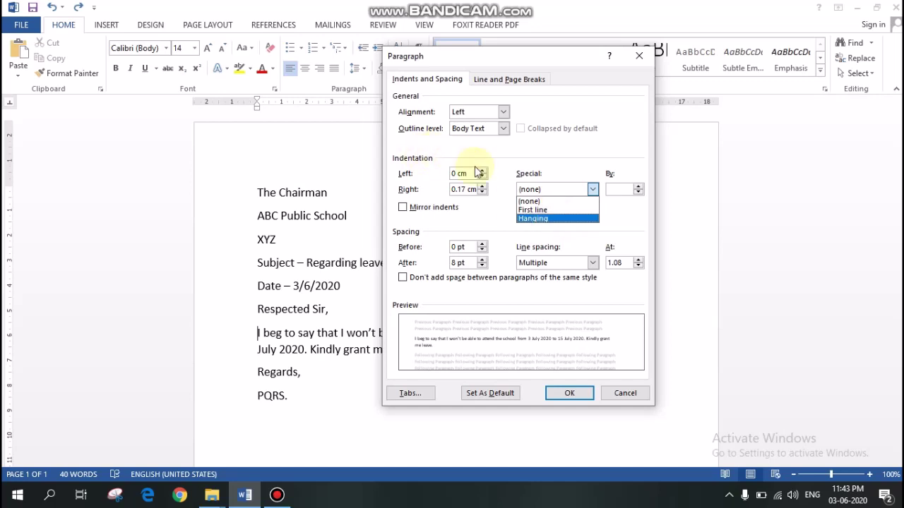
left_click(560, 211)
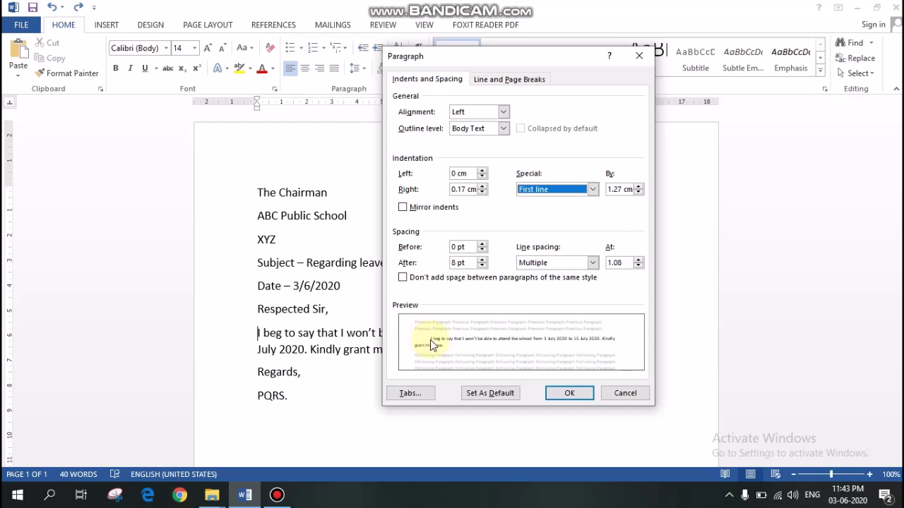
left_click(639, 187)
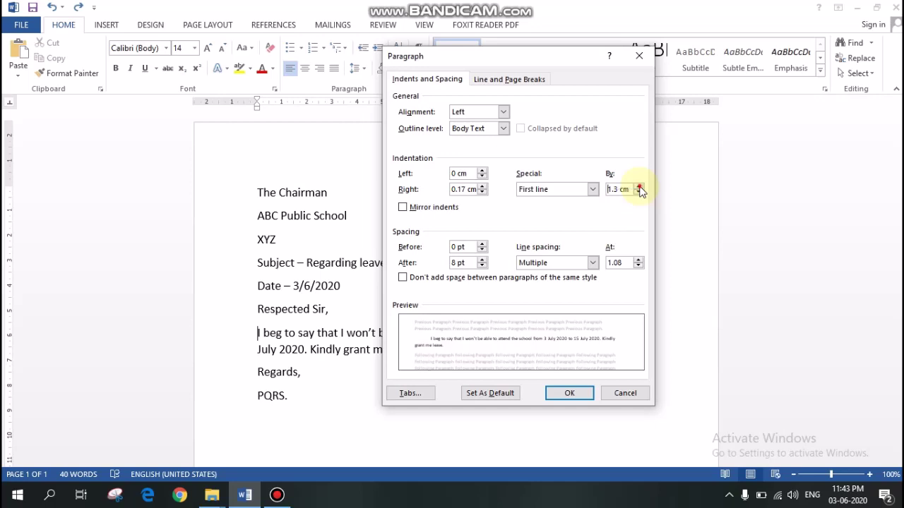
left_click(639, 188)
left_click(639, 187)
left_click(639, 187)
left_click(639, 187)
left_click(639, 188)
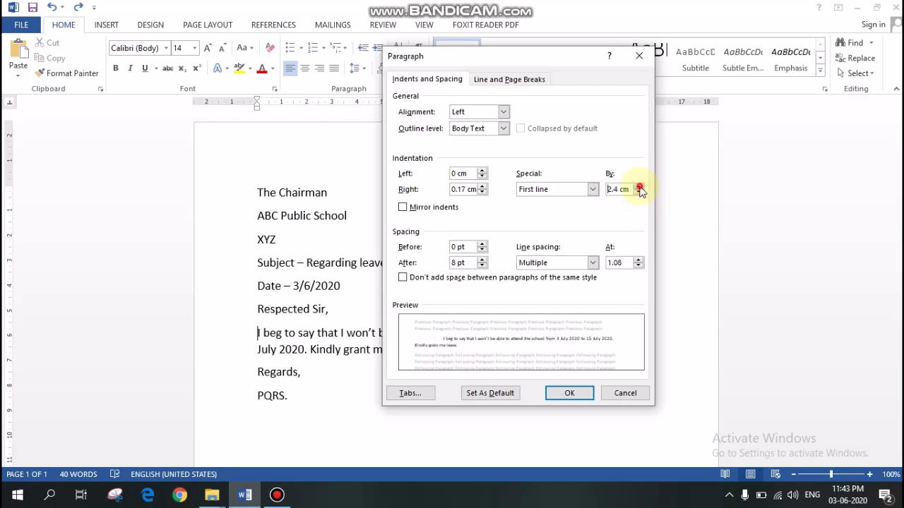
left_click(639, 188)
left_click(639, 188)
left_click(639, 188)
left_click(639, 188)
left_click(638, 188)
left_click(639, 188)
left_click(638, 188)
left_click(638, 188)
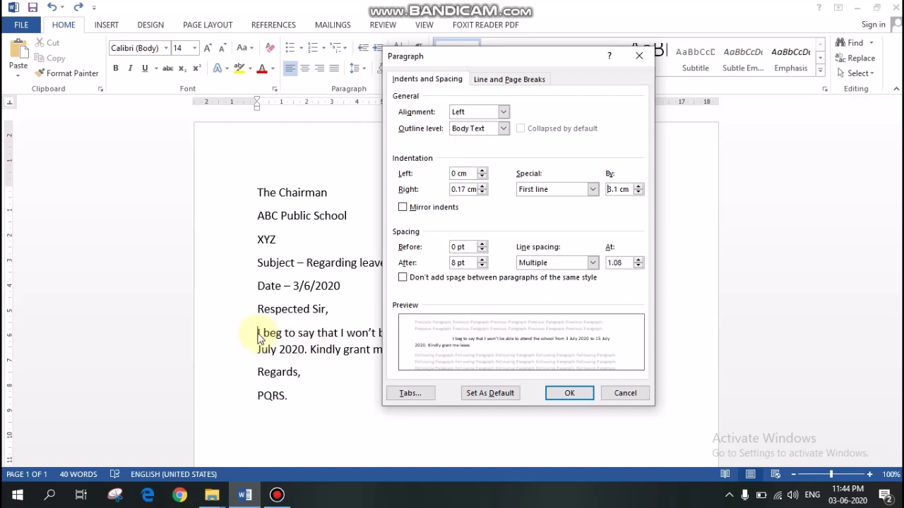
left_click(561, 391)
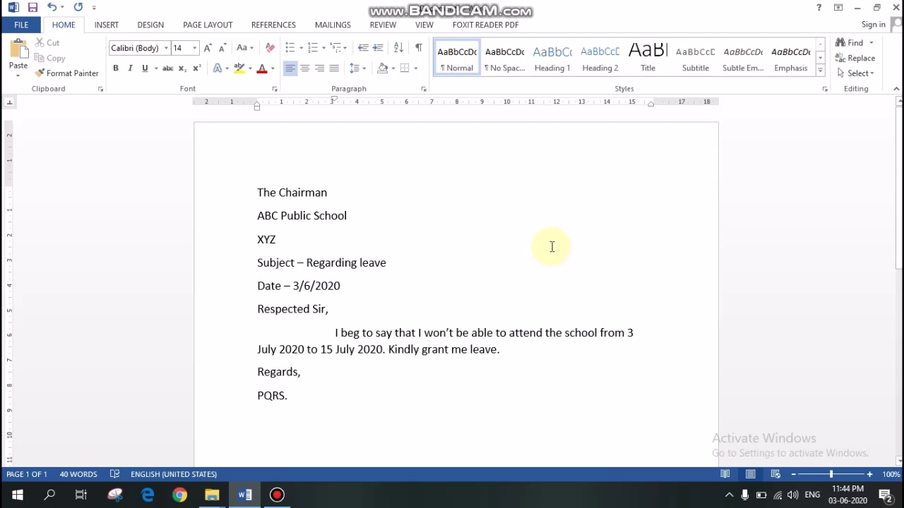
key("BackSpace")
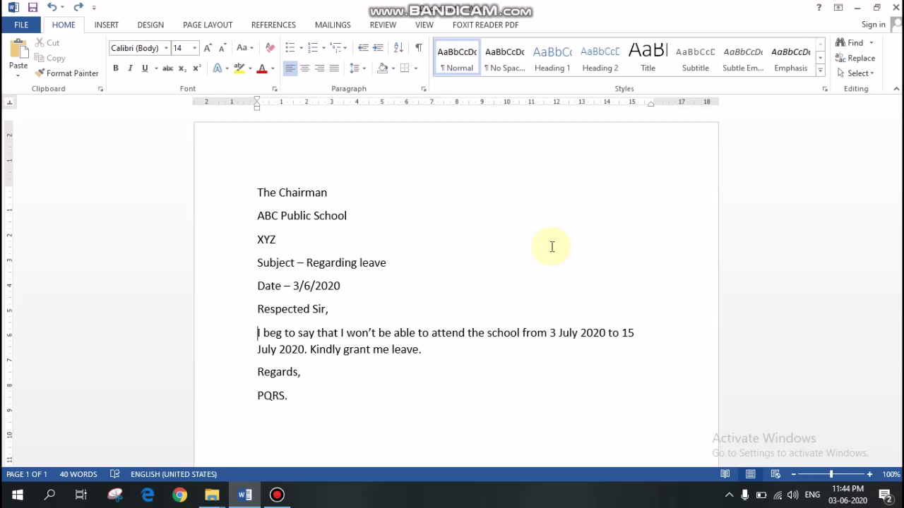
- Indent only the first line of the body paragraph, in front of "I beg to say"
key("Tab")
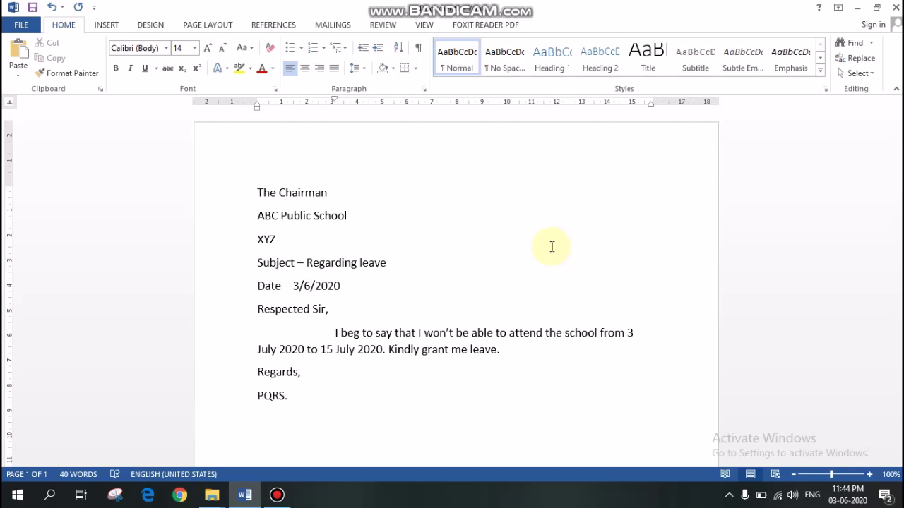
key("Up")
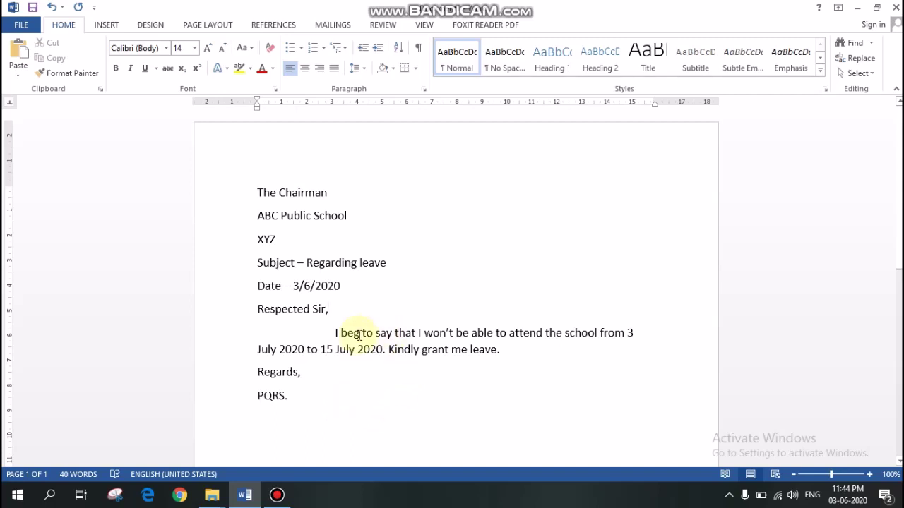
- Try a Hanging special indentation of 3.6 cm on the body paragraph, and undo both it and the first-line indentation
left_click(257, 348)
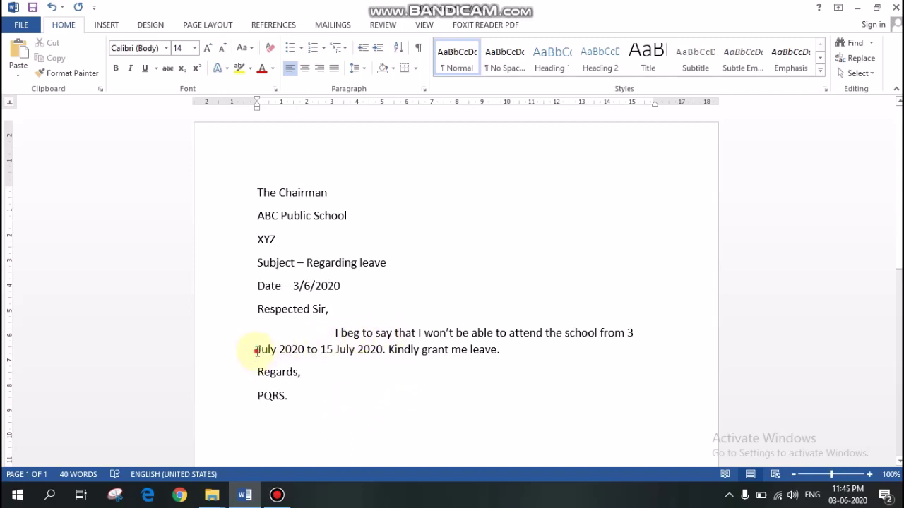
left_click(424, 90)
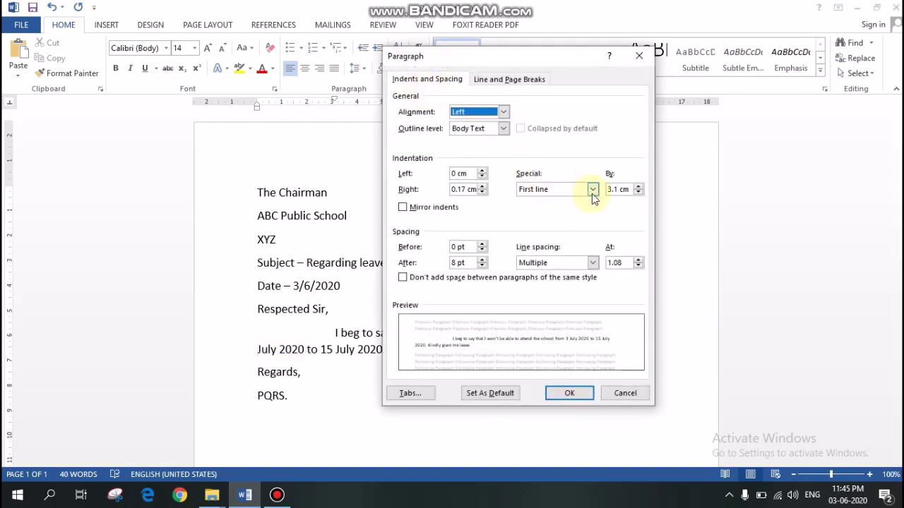
left_click(592, 191)
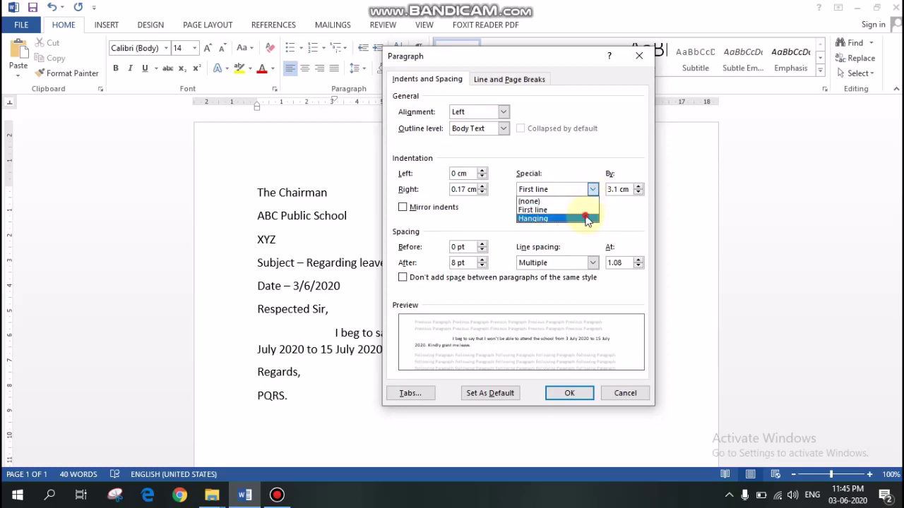
left_click(586, 219)
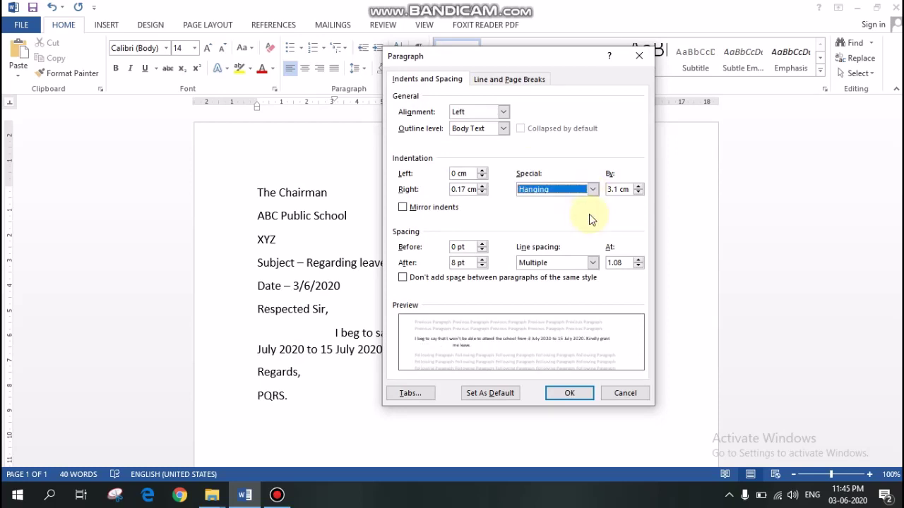
left_click(637, 193)
left_click(636, 193)
left_click(637, 193)
left_click(637, 193)
left_click(636, 192)
left_click(636, 193)
left_click(637, 193)
left_click(637, 192)
left_click(636, 193)
left_click(637, 193)
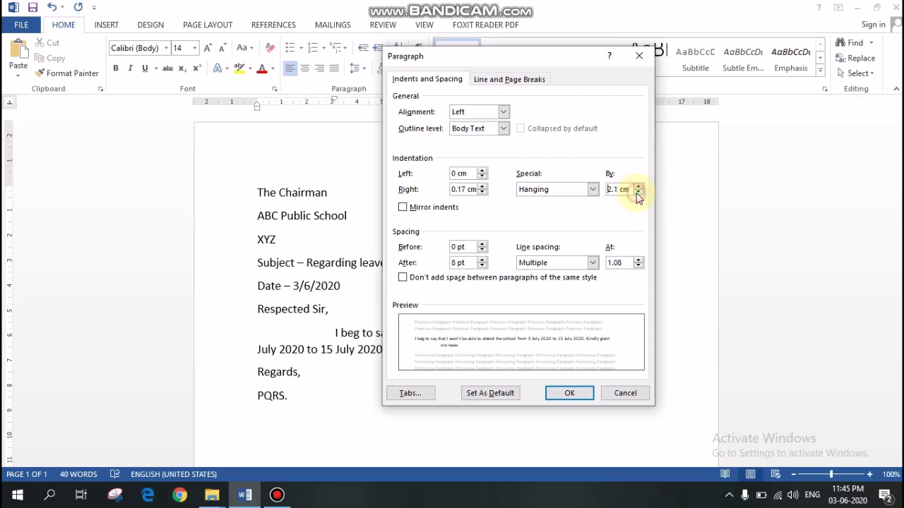
left_click(636, 186)
left_click(637, 186)
left_click(637, 186)
left_click(637, 186)
left_click(637, 186)
left_click(637, 186)
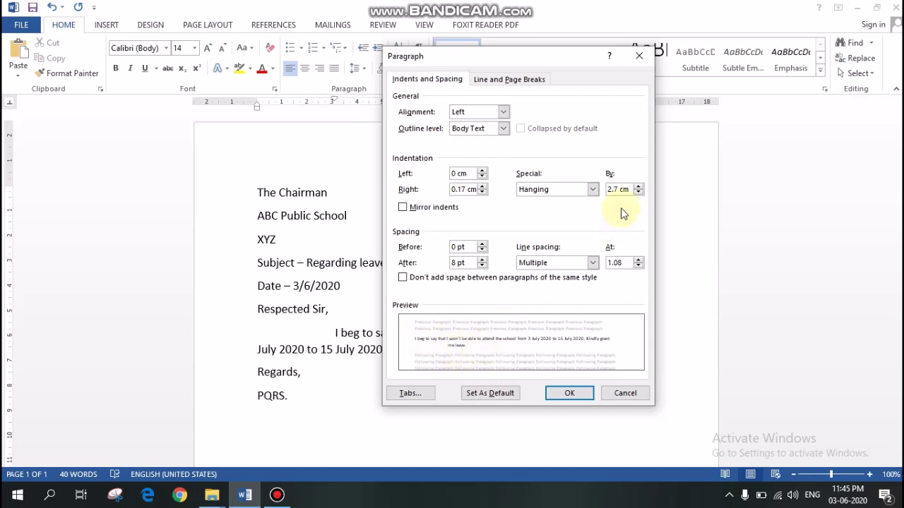
left_click(636, 185)
left_click(635, 186)
left_click(636, 185)
left_click(635, 186)
left_click(637, 187)
left_click(637, 186)
left_click(637, 186)
left_click(637, 186)
left_click(637, 187)
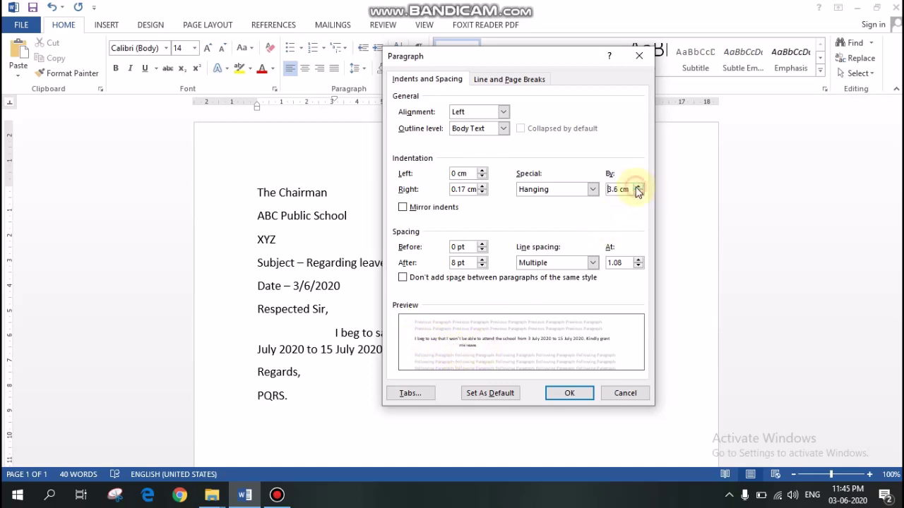
left_click(567, 393)
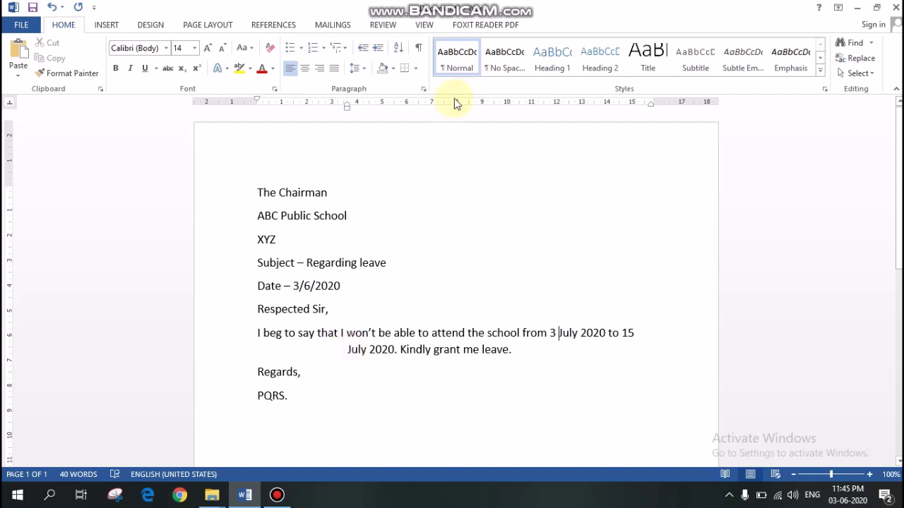
key("ctrl+z")
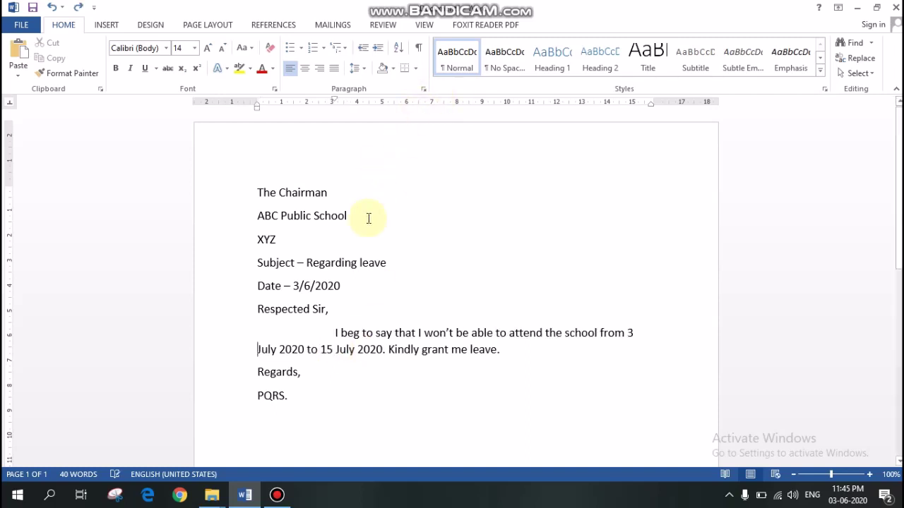
key("ctrl+z")
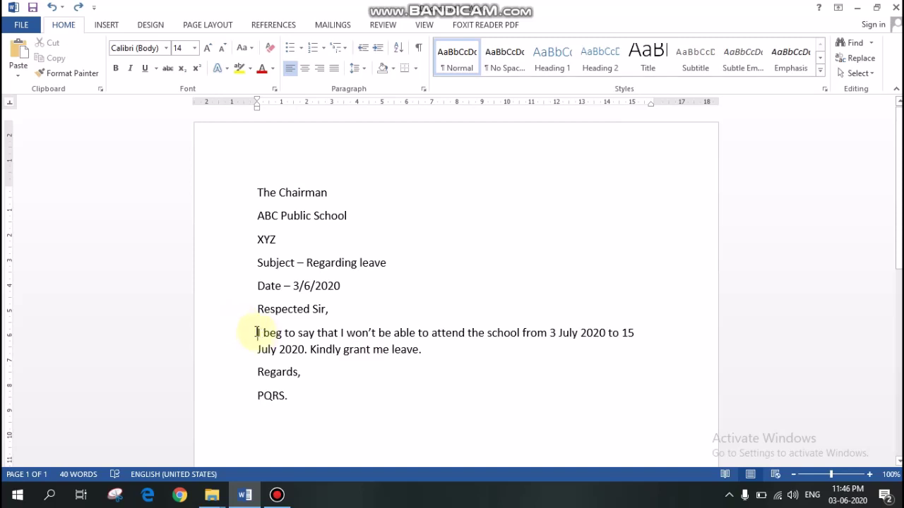
- Try shifting the whole body paragraph to a left indent of about 7 cm on the ruler, and undo it
left_click_drag(254, 331, 426, 353)
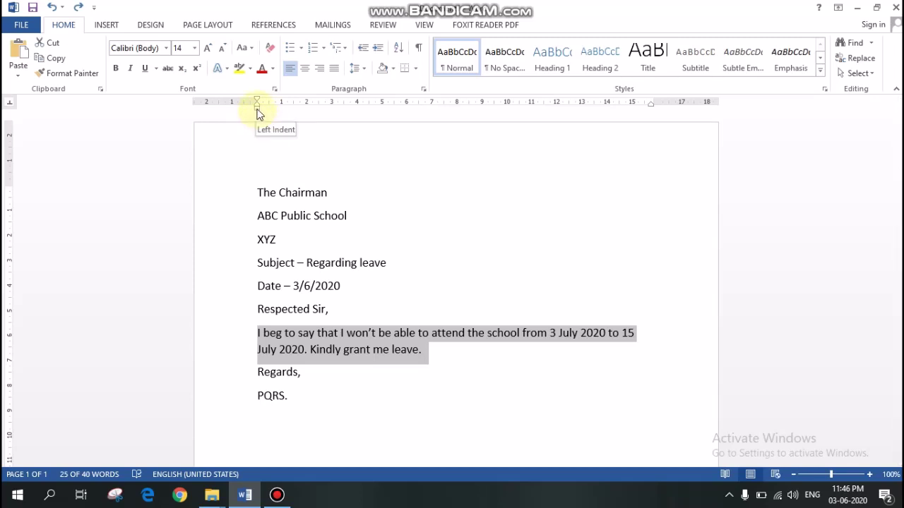
left_click(256, 110)
mouse_move(257, 112)
left_mouse_down()
mouse_move(377, 105)
mouse_move(432, 116)
left_mouse_up()
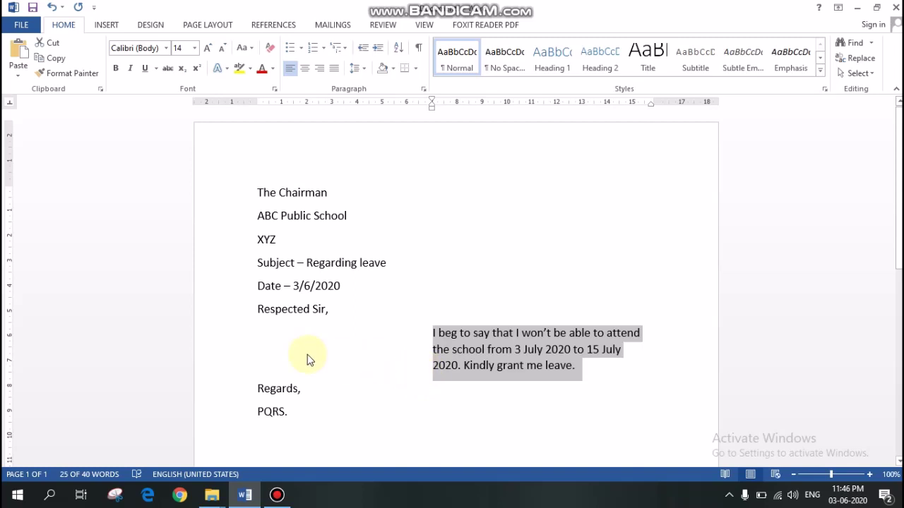
key("ctrl+z")
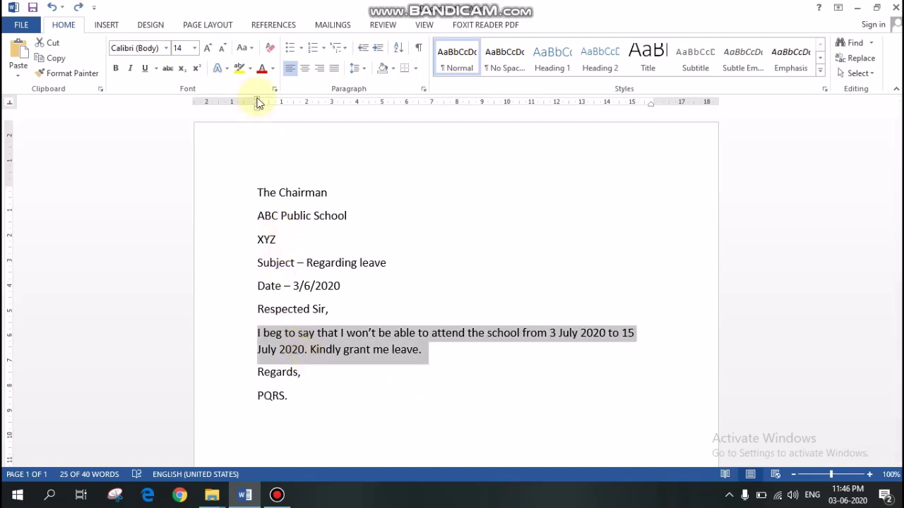
- Try a first-line indent of about 4 cm and a hanging indent on the body paragraph, and remove both
left_click(257, 331)
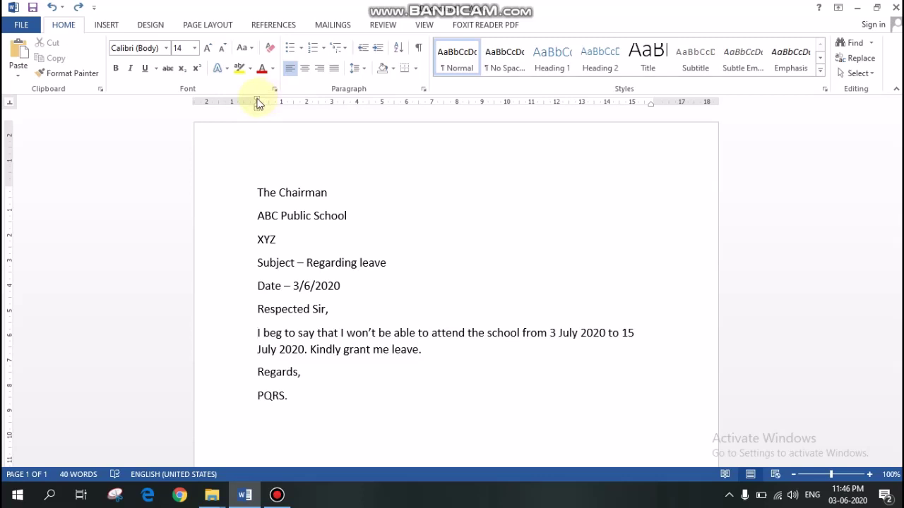
mouse_move(257, 102)
left_mouse_down()
mouse_move(494, 131)
mouse_move(367, 143)
mouse_move(428, 146)
mouse_move(360, 159)
left_mouse_up()
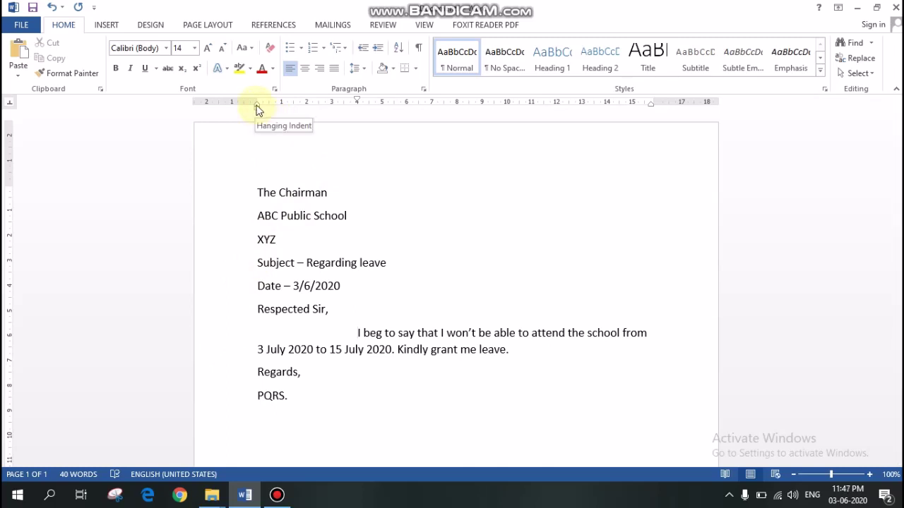
left_click(259, 349)
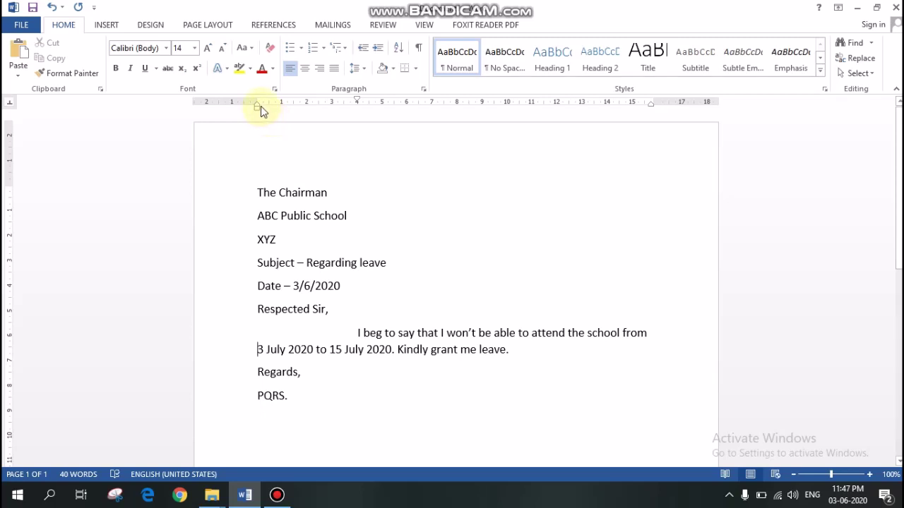
mouse_move(257, 108)
left_mouse_down()
mouse_move(358, 127)
mouse_move(250, 137)
left_mouse_up()
mouse_move(516, 65)
left_mouse_down()
mouse_move(548, 69)
mouse_move(268, 155)
mouse_move(514, 133)
mouse_move(269, 155)
mouse_move(494, 165)
mouse_move(297, 157)
mouse_move(398, 139)
mouse_move(401, 156)
mouse_move(261, 146)
mouse_move(259, 137)
left_mouse_up()
key("BackSpace")
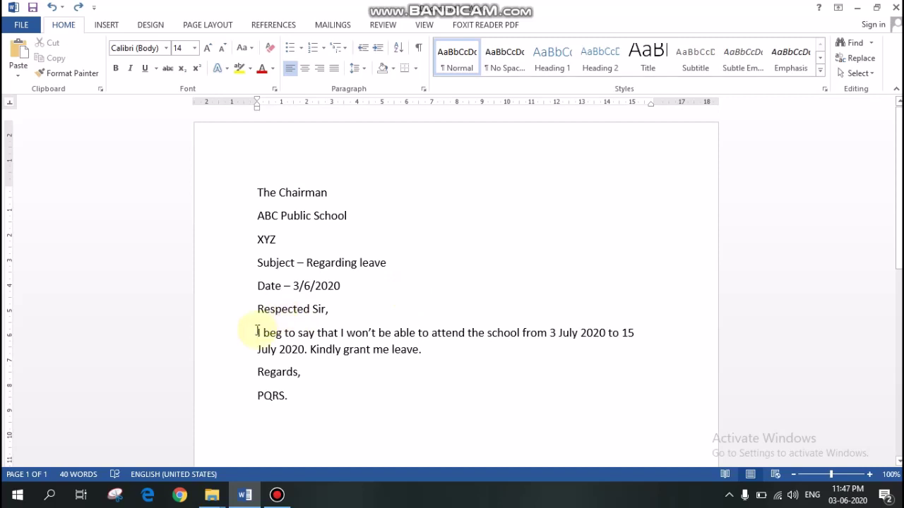
- Try moving the body paragraph's right indent inward to about the 11 cm mark on the ruler
left_click_drag(255, 331, 426, 352)
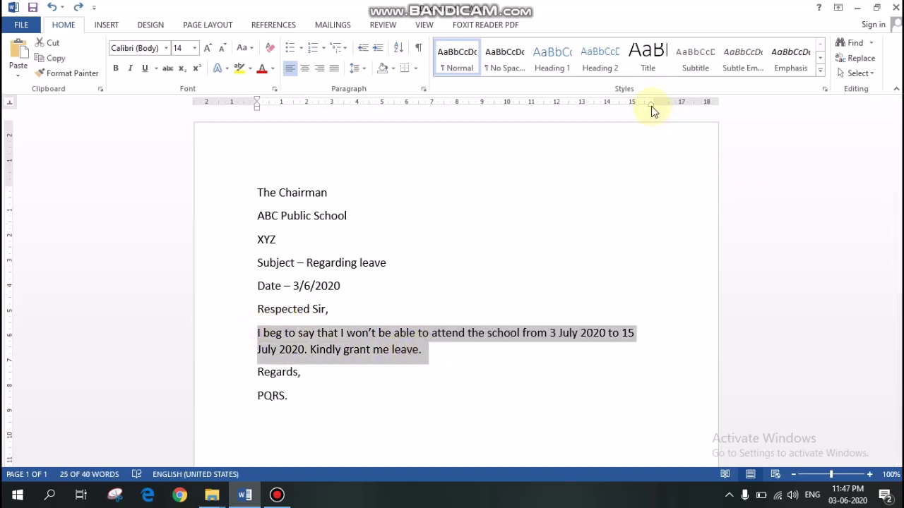
mouse_move(652, 108)
left_mouse_down()
mouse_move(542, 123)
mouse_move(708, 101)
mouse_move(564, 143)
mouse_move(527, 141)
mouse_move(677, 134)
mouse_move(531, 140)
left_mouse_up()
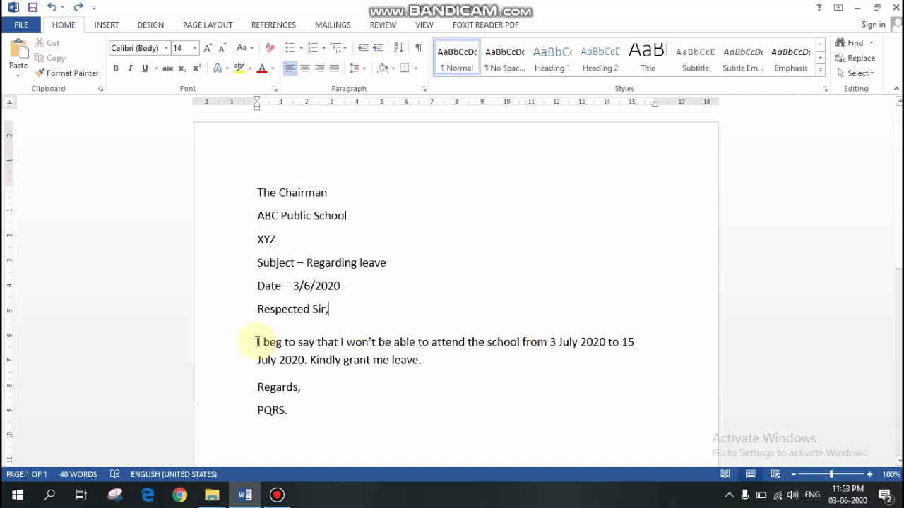
left_click_drag(257, 341, 421, 360)
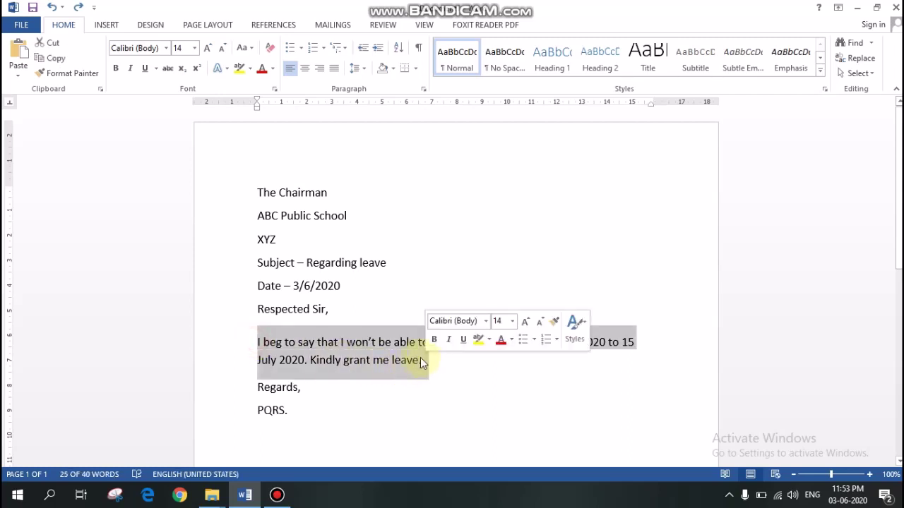
left_click(382, 312)
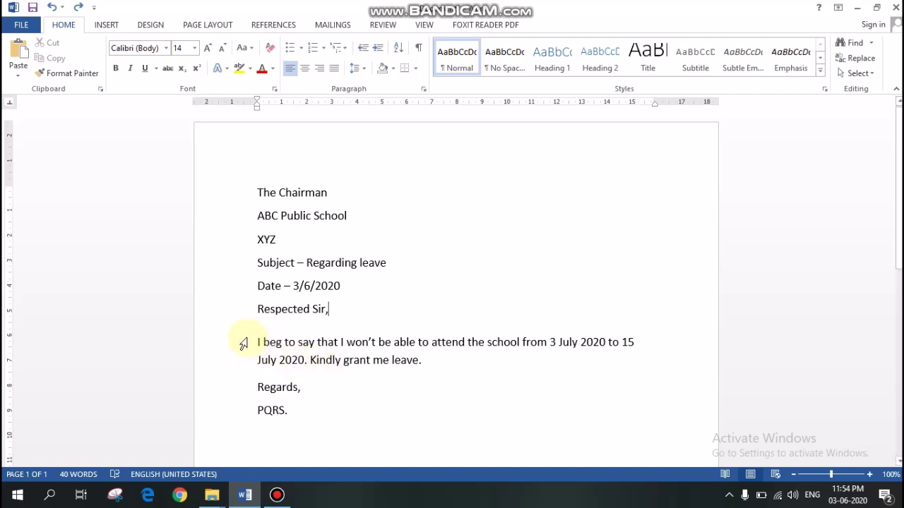
left_click_drag(254, 342, 440, 367)
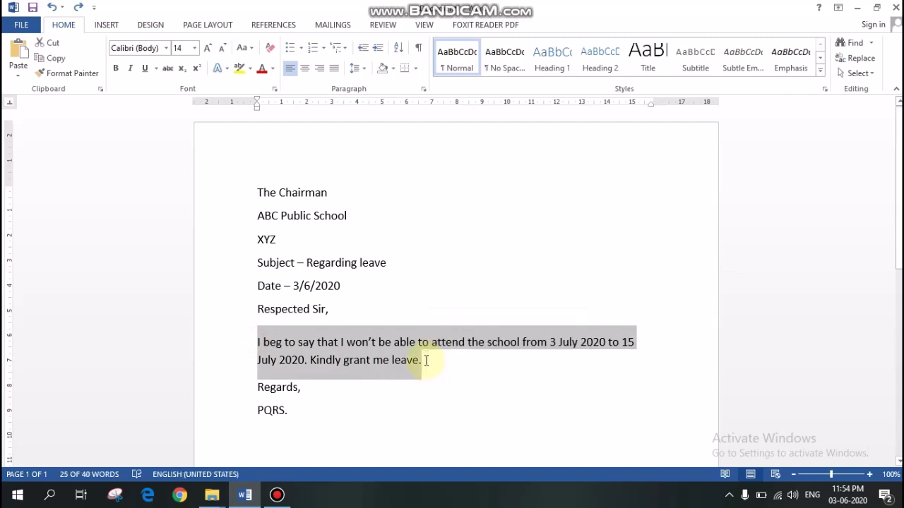
key("Left")
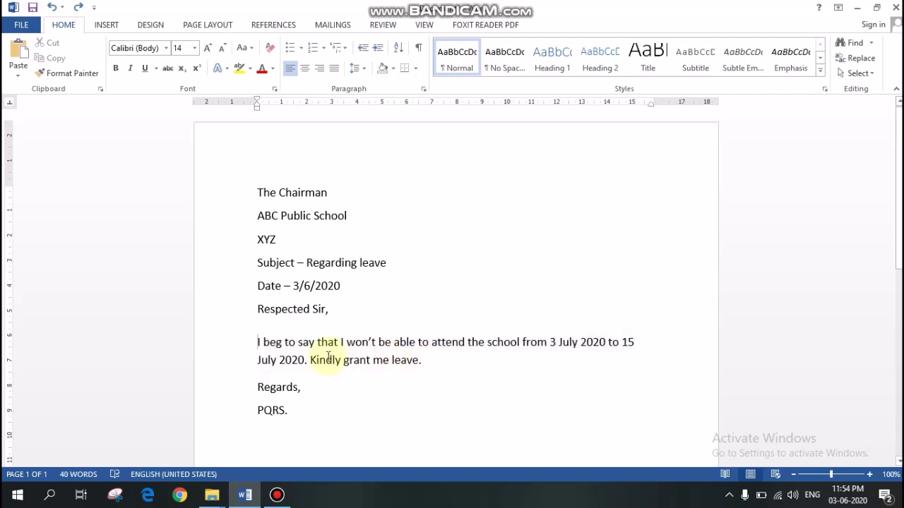
- Try a spacing of 60 pt before the body paragraph, and undo it
left_click_drag(258, 342, 425, 358)
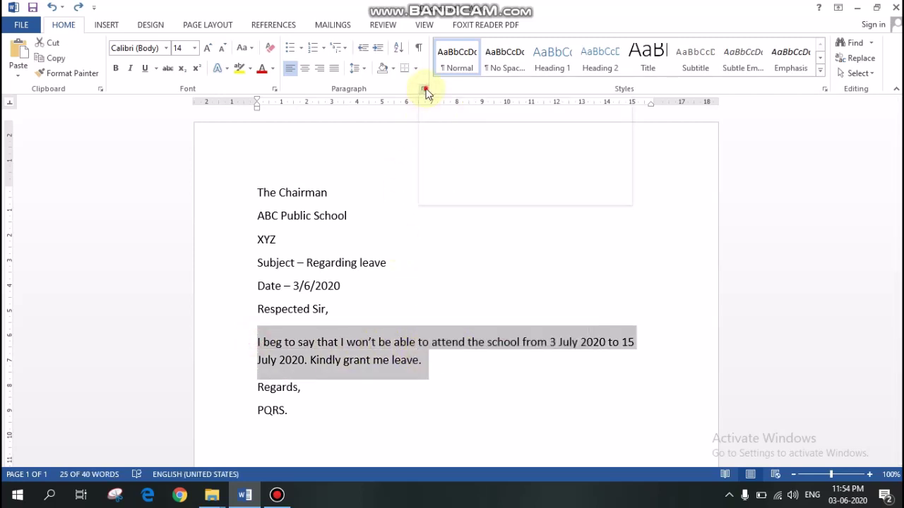
left_click(424, 90)
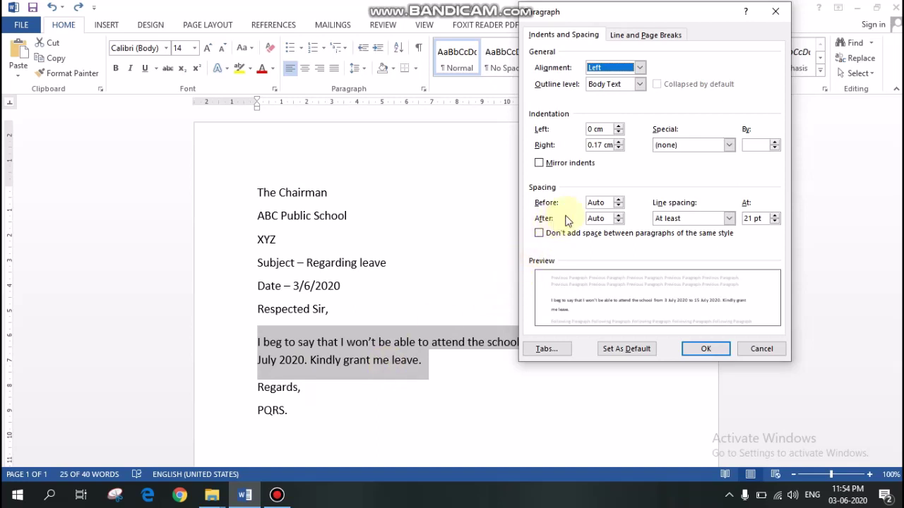
left_click(618, 200)
left_click(618, 200)
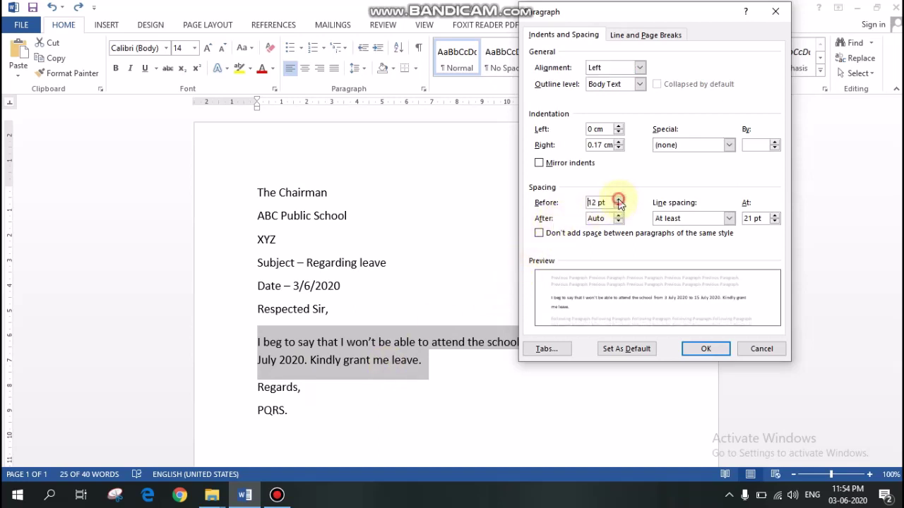
left_click(617, 200)
left_click(617, 199)
left_click(618, 199)
left_click(618, 199)
left_click(618, 200)
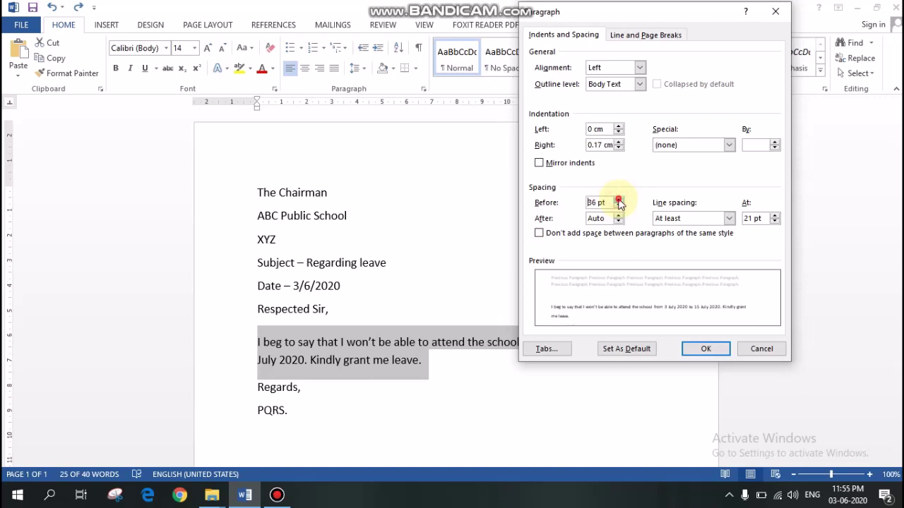
left_click(618, 200)
left_click(618, 199)
left_click(618, 200)
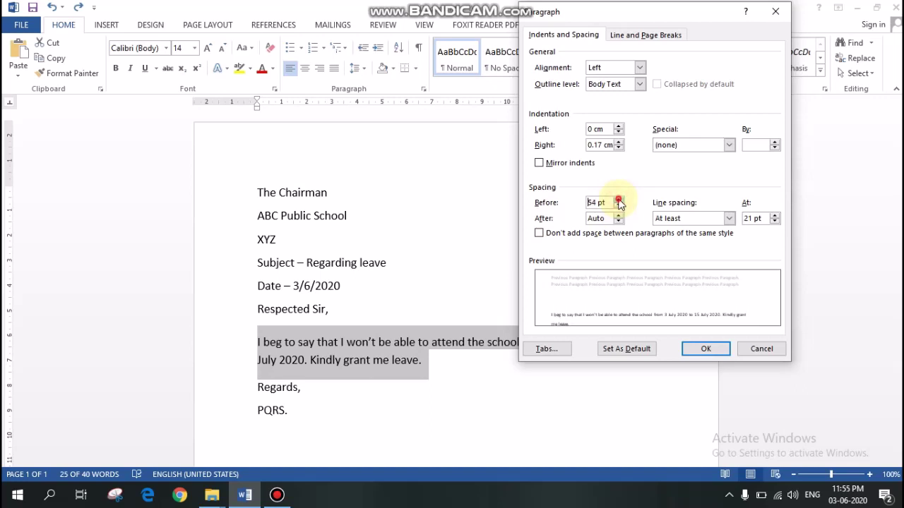
left_click(617, 200)
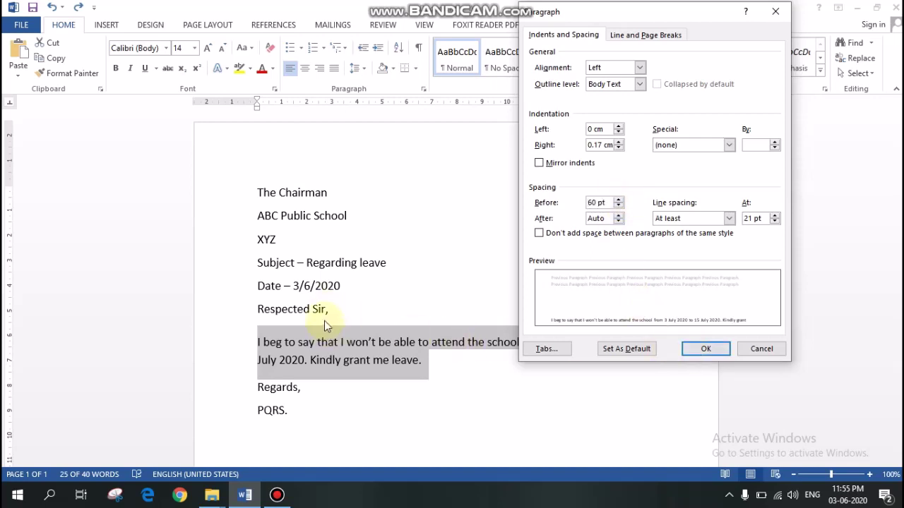
left_click(713, 349)
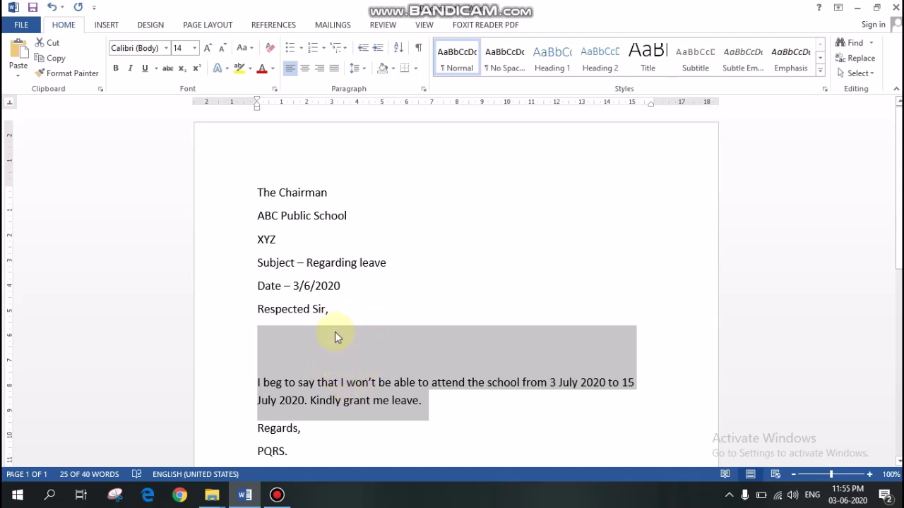
key("ctrl+z")
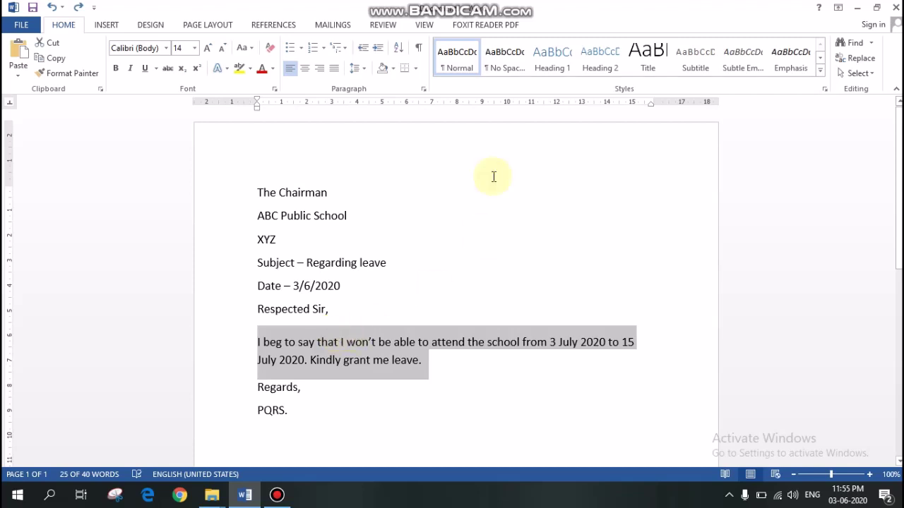
- Try a spacing of 72 pt after the body paragraph, and undo it
left_click(424, 89)
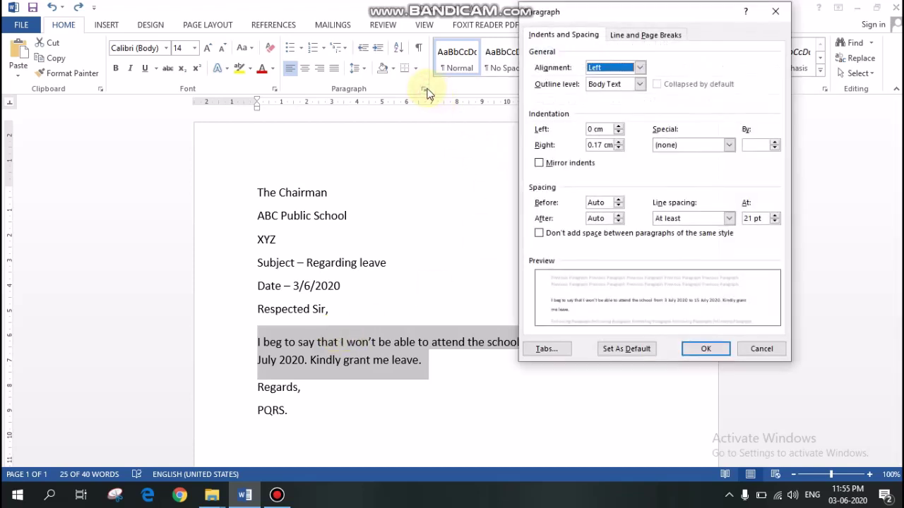
left_click(618, 215)
left_click(617, 216)
left_click(617, 215)
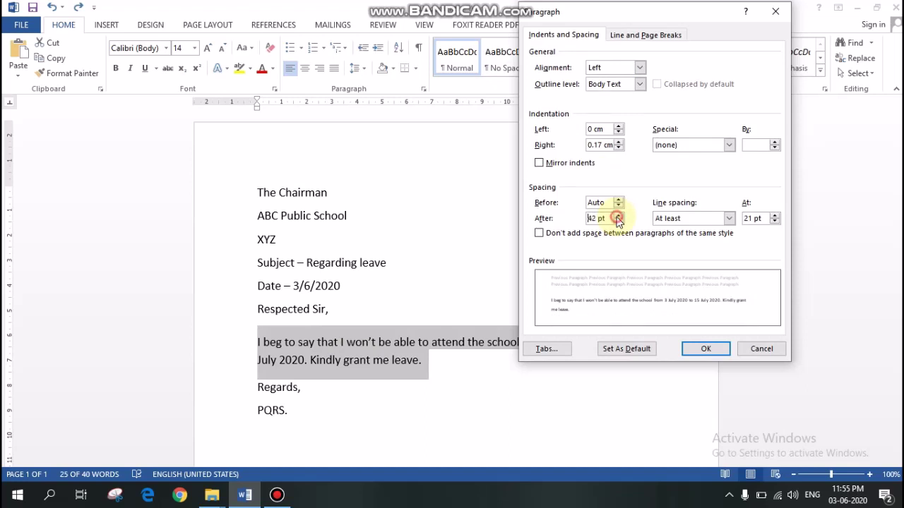
left_click(618, 215)
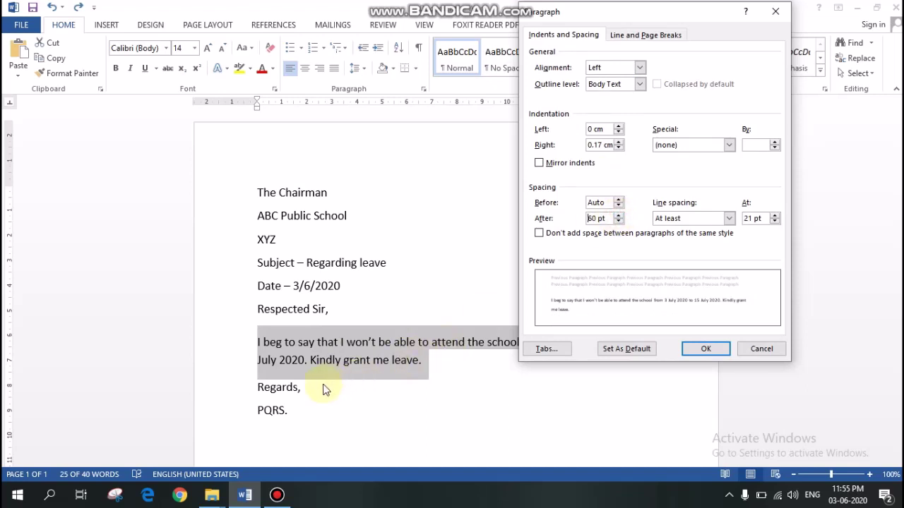
left_click(615, 216)
left_click(616, 215)
left_click(706, 348)
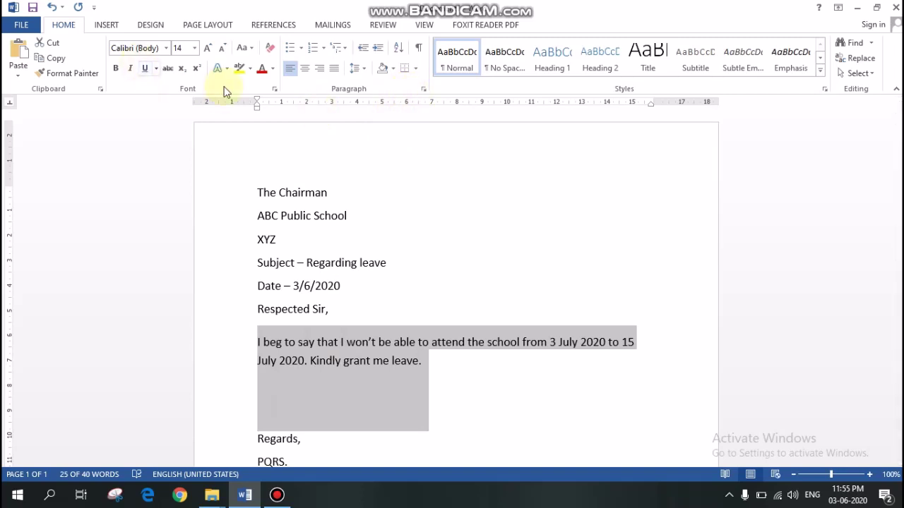
left_click(423, 91)
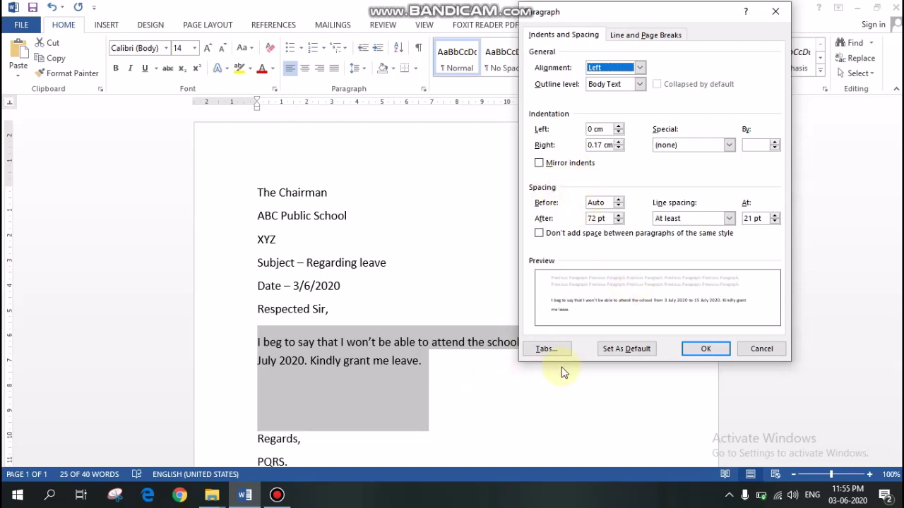
left_click(705, 351)
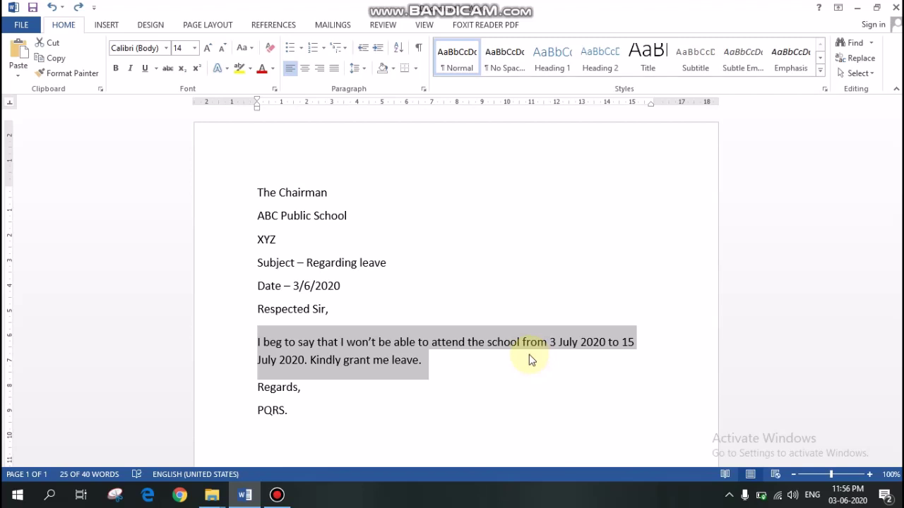
- Select the whole body paragraph, starting from its first word, and try Single line spacing on it
left_click(277, 344)
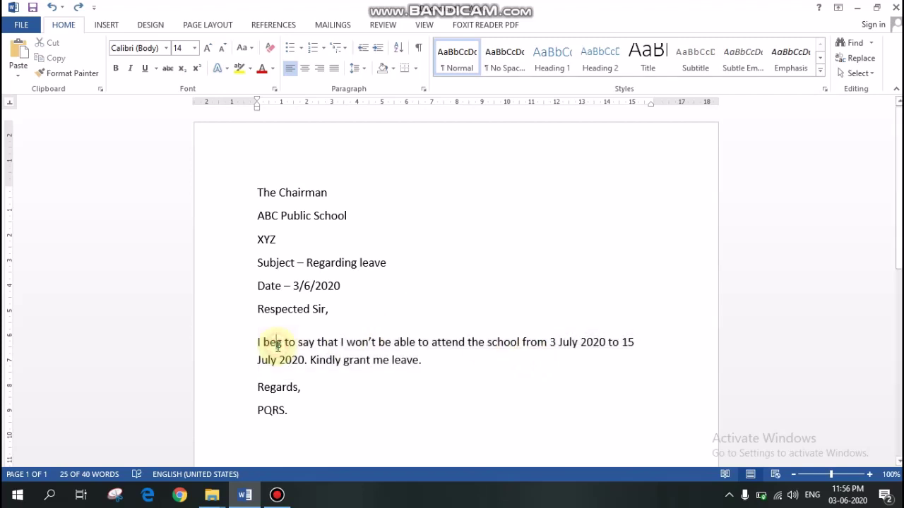
left_click_drag(257, 343, 344, 346)
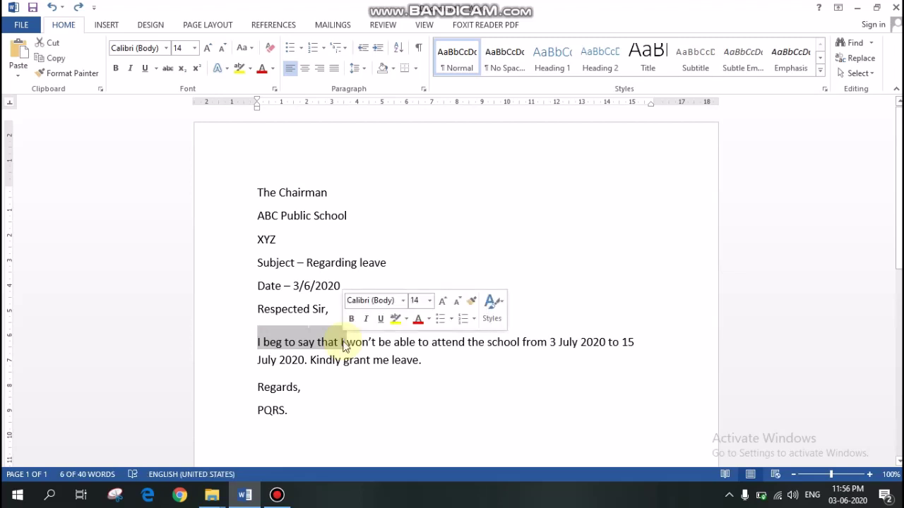
key("shift+Right")
key("shift+Right")
key("shift+Right")
key("shift+Right")
key("shift+Right")
key("shift+Right")
key("shift+Right")
key("shift+Right")
key("shift+Right")
key("shift+Right")
key("shift+Right")
key("shift+Right")
key("shift+Right")
key("shift+Right")
key("shift+Right")
key("shift+Right")
key("shift+Right")
key("shift+Right")
key("shift+Right")
key("shift+Right")
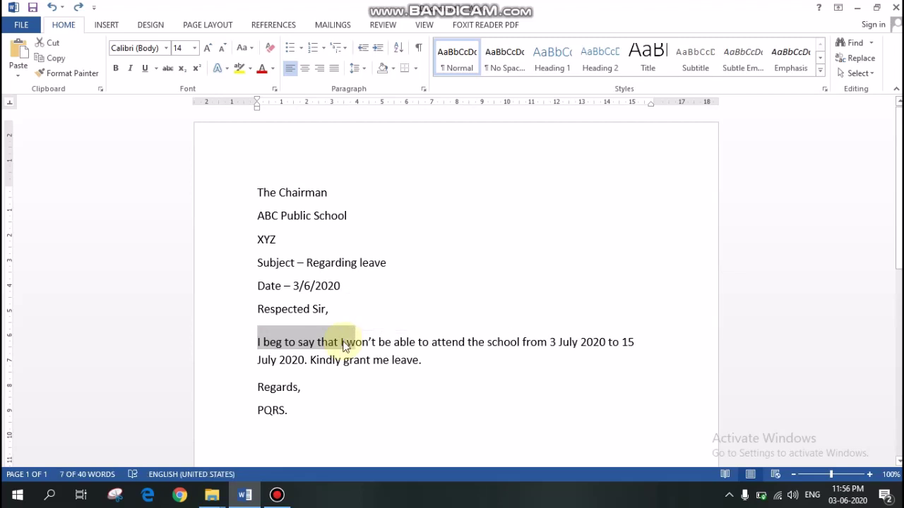
key("shift+Right")
key("shift+Right")
key("shift+Right")
key("shift+Right")
key("shift+Right")
key("shift+Right")
key("shift+Right")
key("shift+Right")
key("shift+Right")
key("shift+Right")
key("shift+Right")
key("shift+Right")
key("shift+Right")
key("shift+Right")
key("shift+Right")
key("shift+Right")
key("shift+Right")
key("shift+Right")
key("shift+Right")
key("shift+Right")
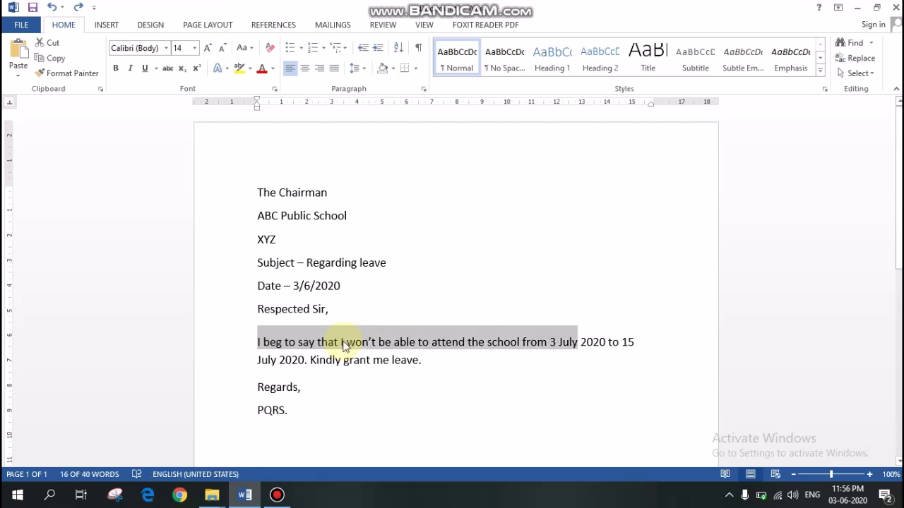
key("shift+Right")
key("shift+Right")
key("shift+Right")
key("shift+Right")
key("shift+Right")
key("shift+Right")
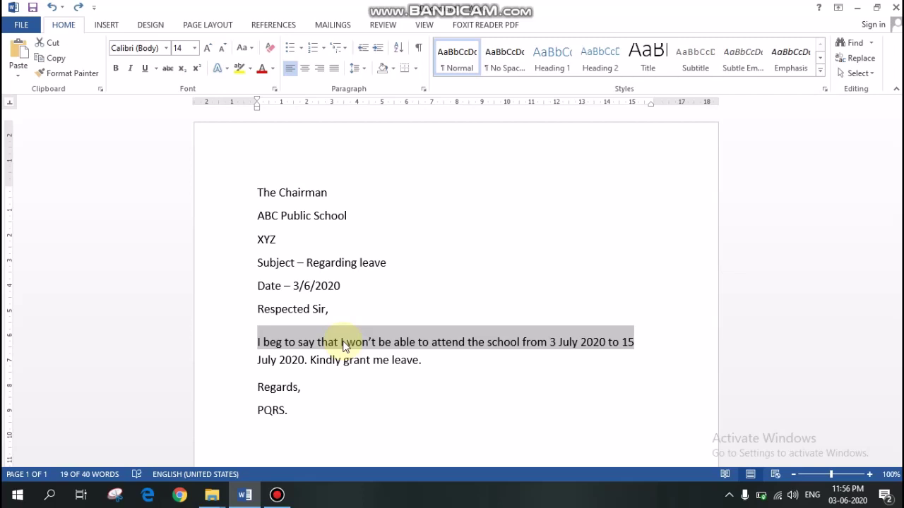
key("shift+Down")
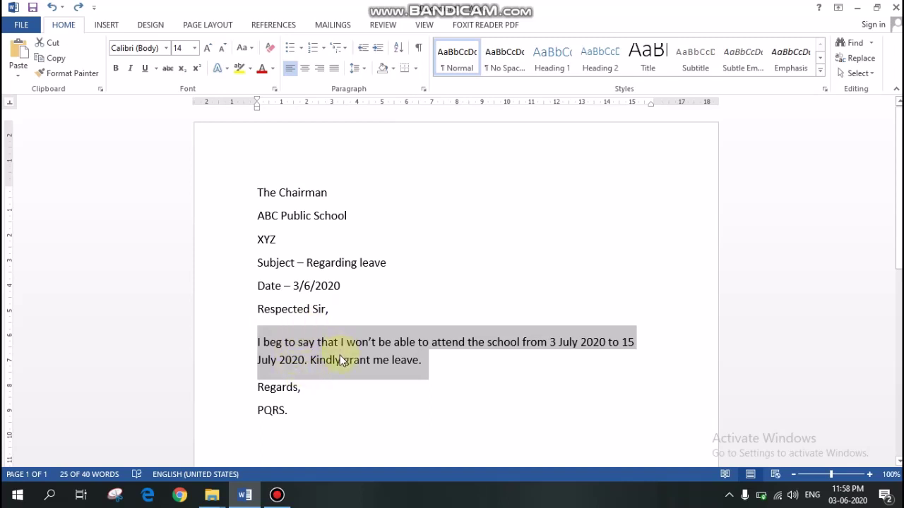
left_click(423, 90)
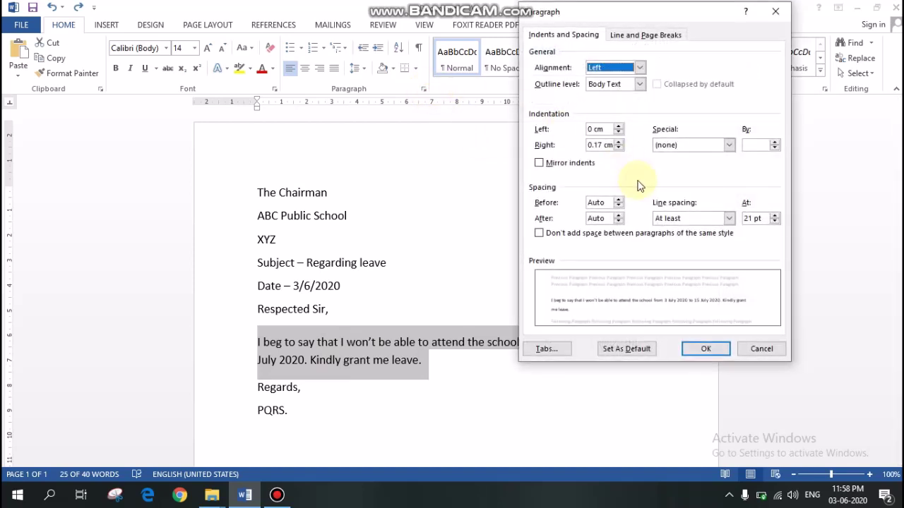
left_click(728, 220)
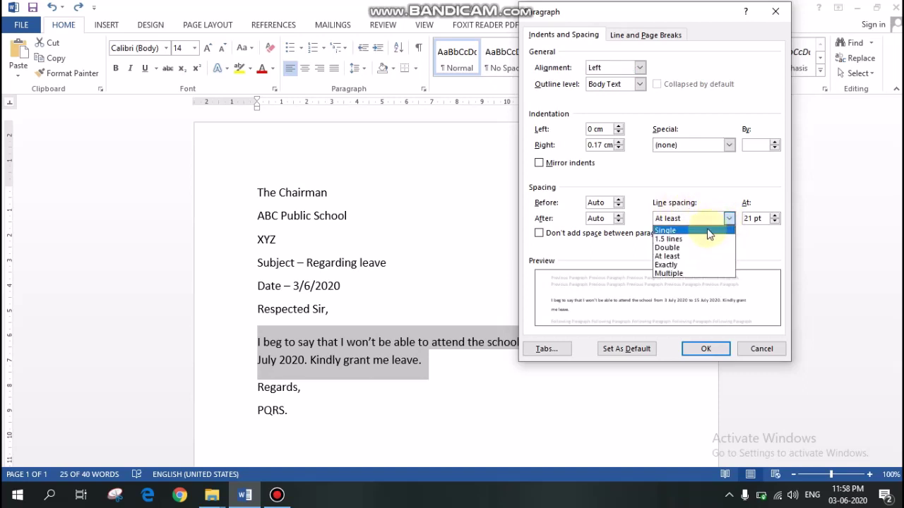
left_click(710, 231)
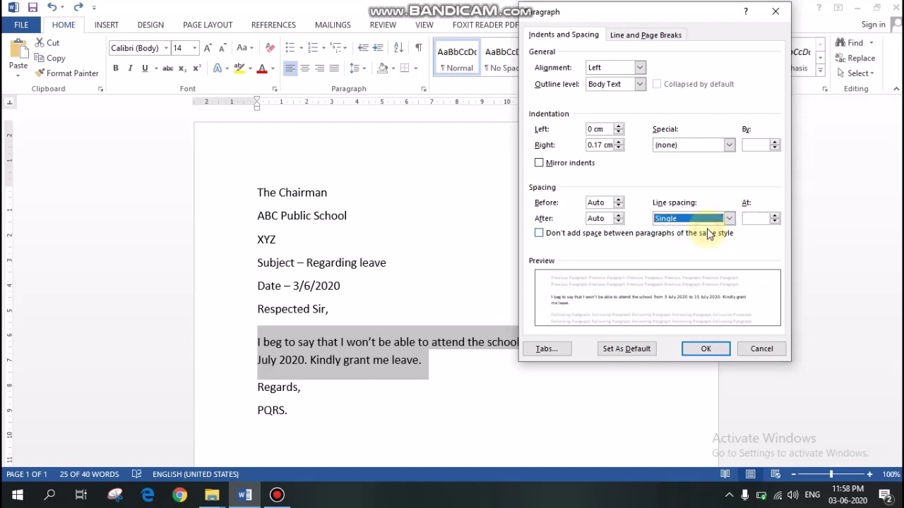
left_click(704, 349)
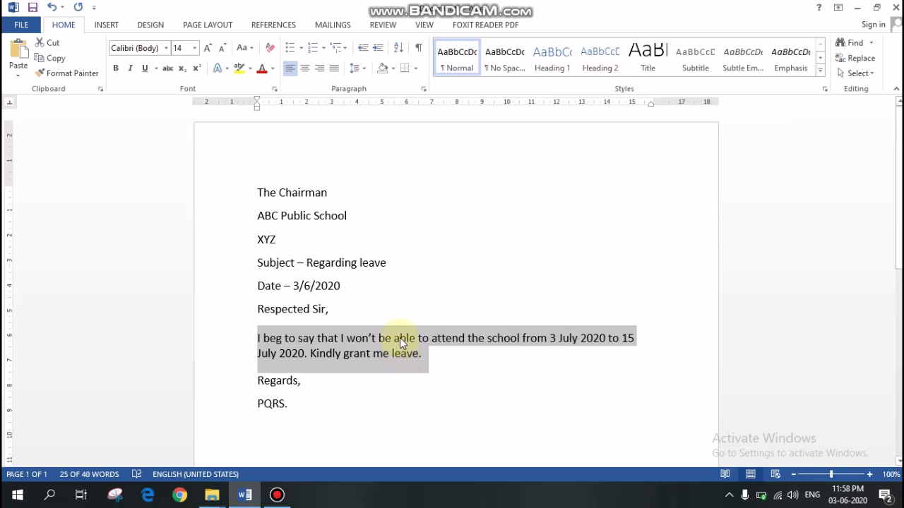
- Try a line spacing of 1.5 lines on the selected body paragraph
left_click(423, 89)
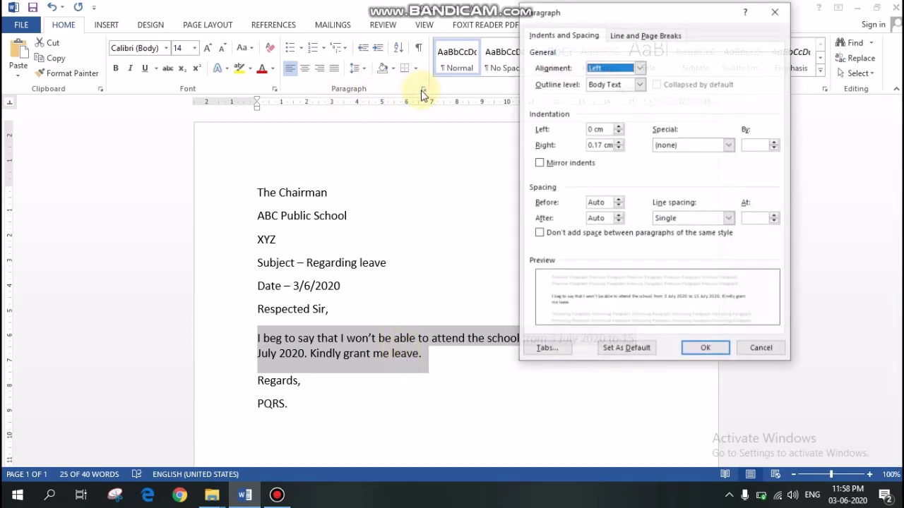
left_click(729, 219)
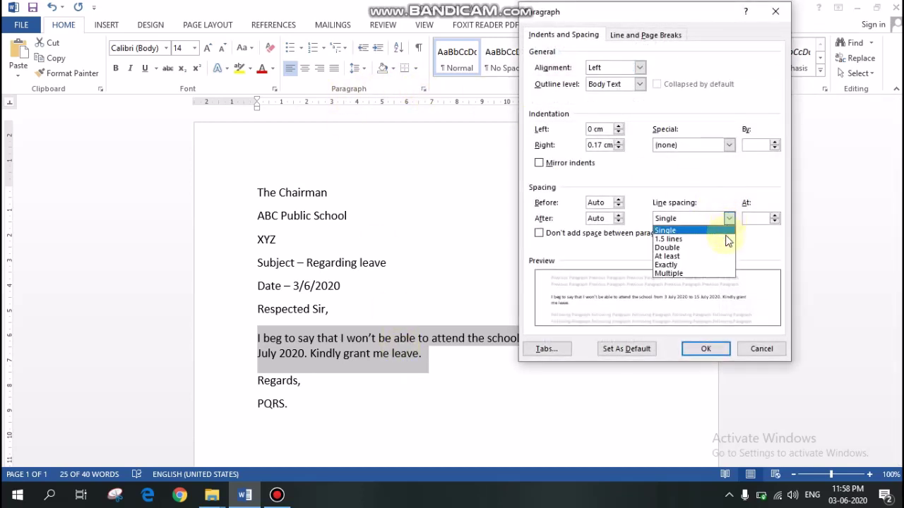
left_click(729, 239)
key("Return")
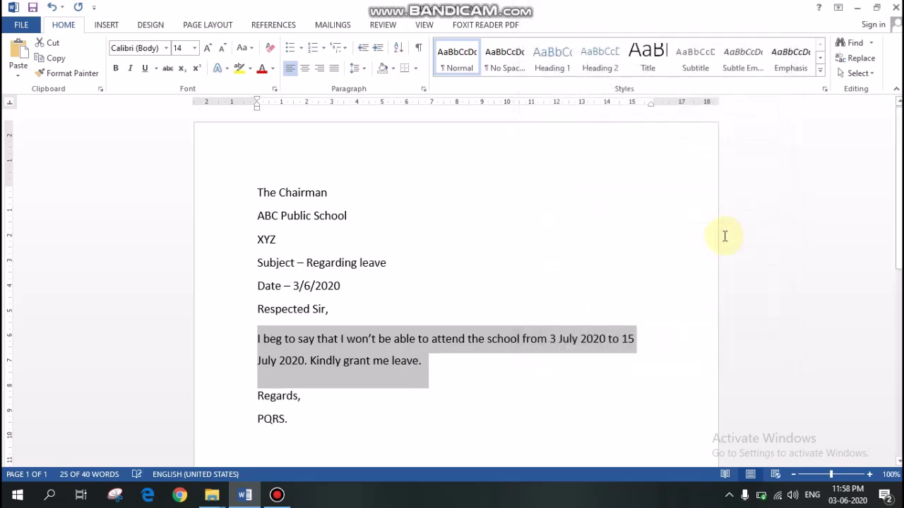
- Try Double line spacing on the selected body paragraph
left_click(422, 89)
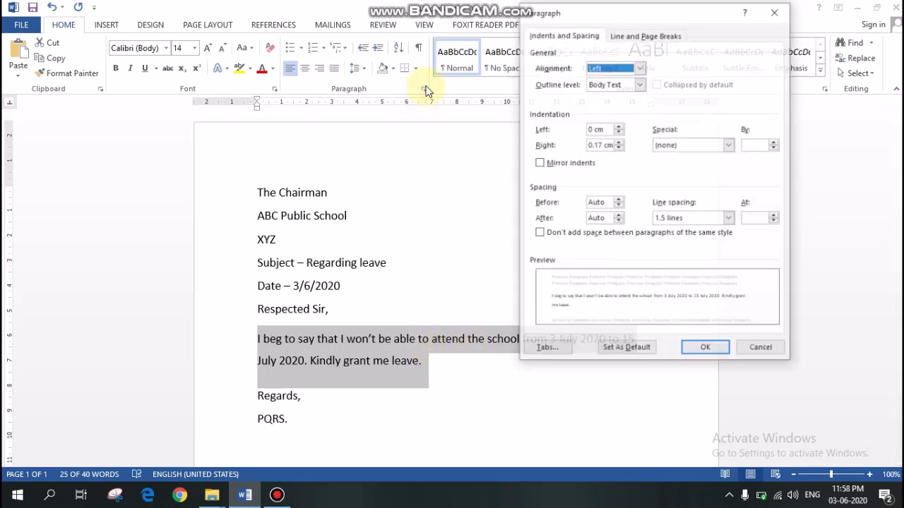
left_click(729, 218)
left_click(722, 248)
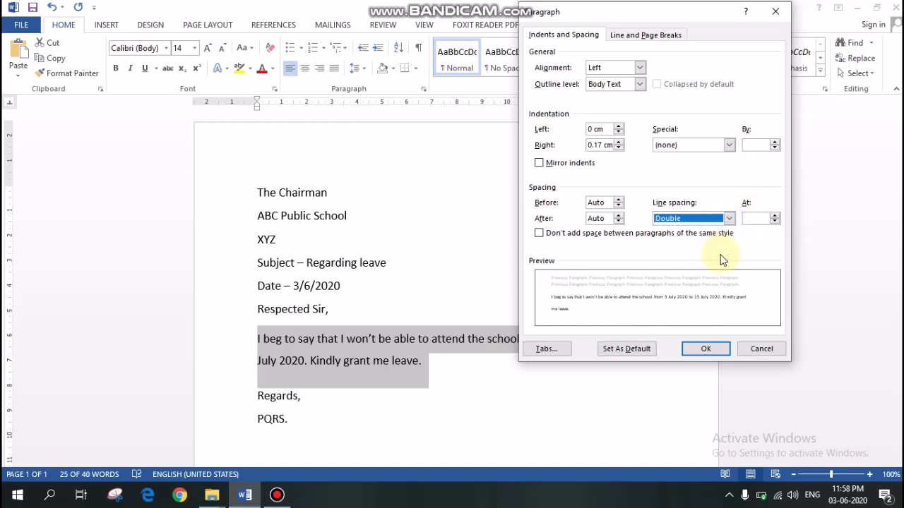
left_click(706, 348)
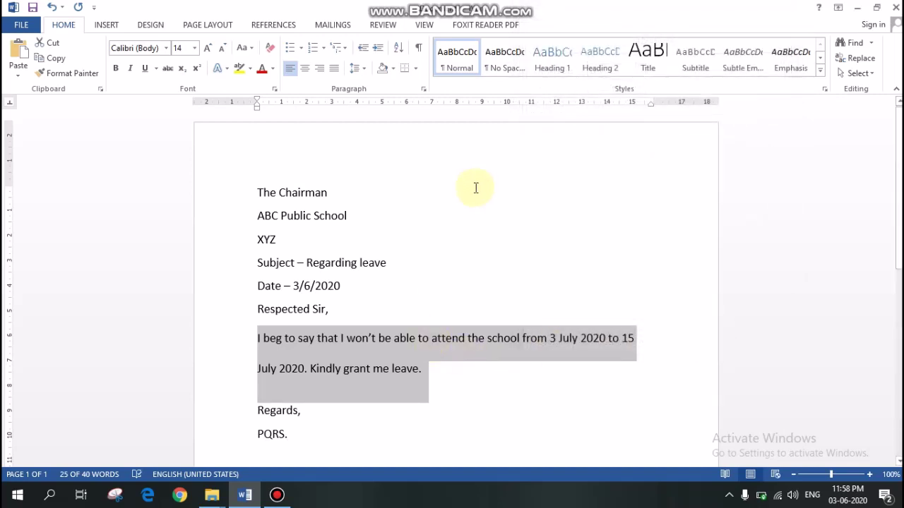
- Set the body paragraph's line spacing to Exactly 49 pt, deselect the text and dismiss the low-battery notice
left_click(424, 89)
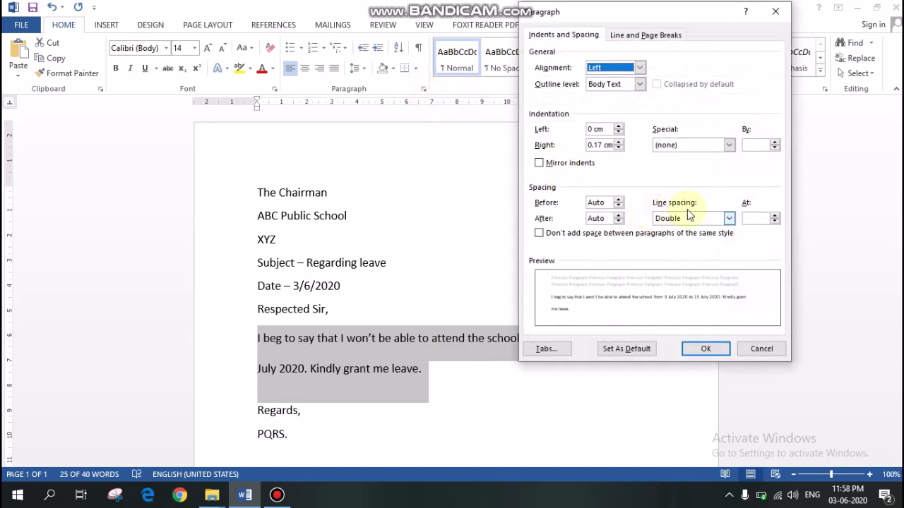
left_click(728, 219)
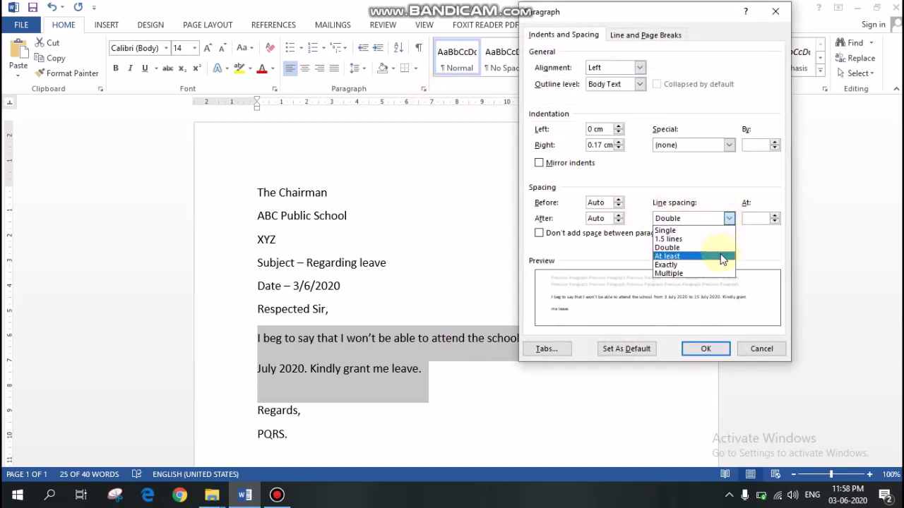
left_click(721, 265)
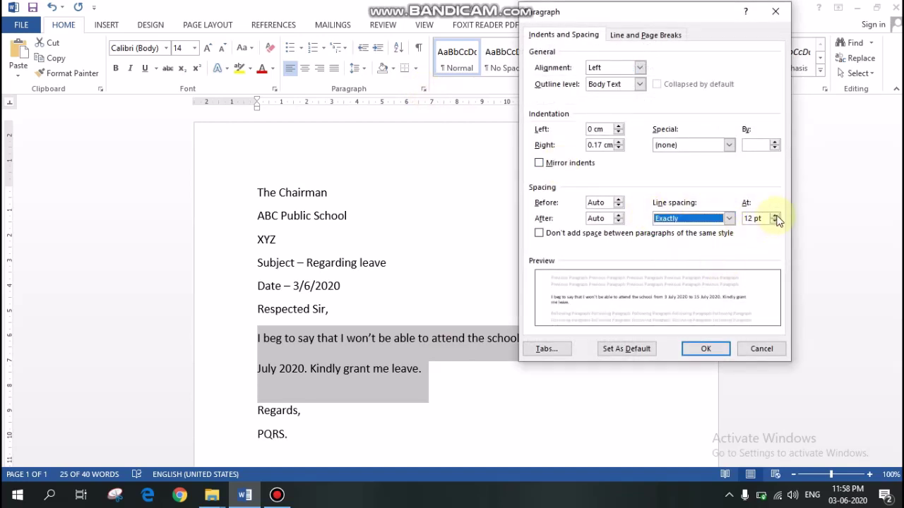
left_click(774, 215)
left_click(775, 215)
left_click(775, 214)
left_click(774, 214)
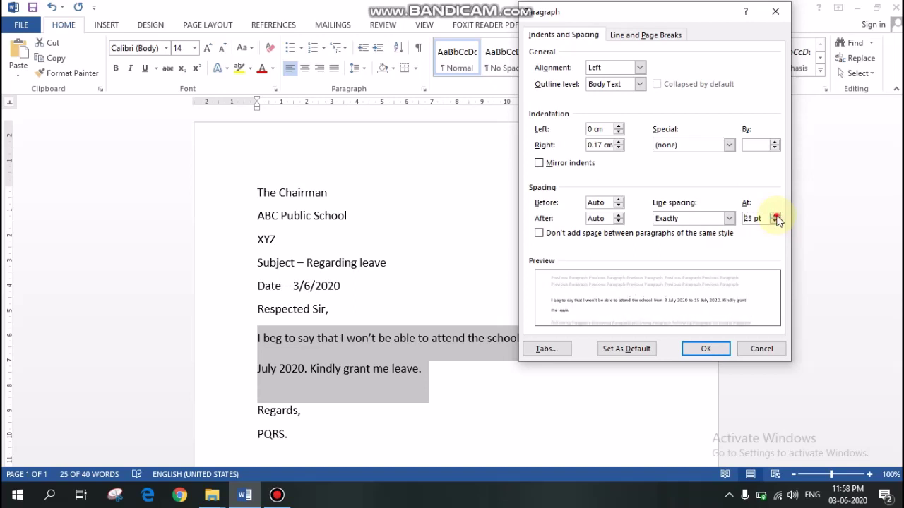
left_click(775, 214)
left_click(774, 215)
left_click(775, 215)
left_click(774, 214)
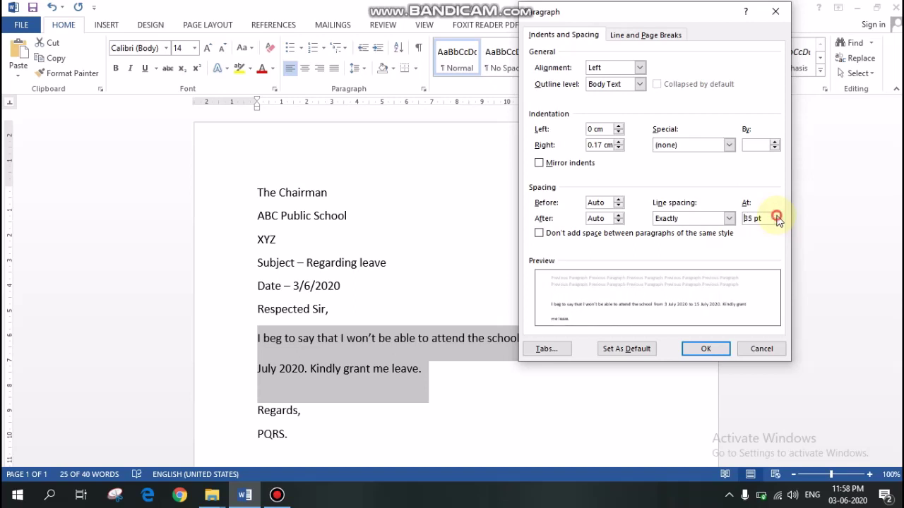
left_click(775, 215)
left_click(774, 215)
left_click(774, 214)
left_click(774, 215)
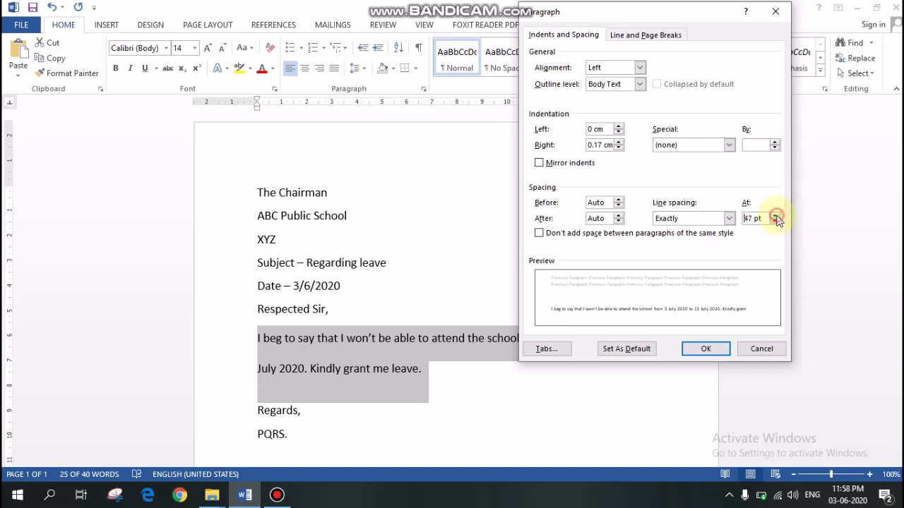
left_click(774, 215)
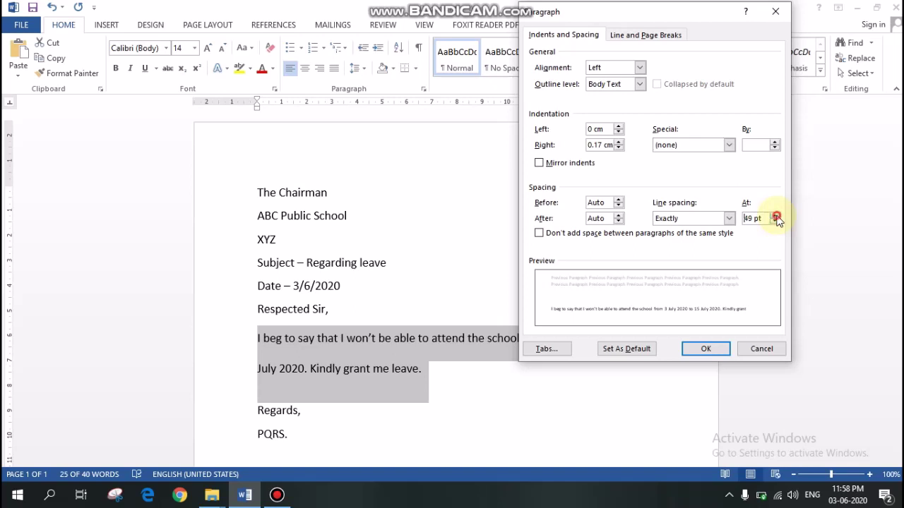
left_click(699, 347)
left_click(660, 338)
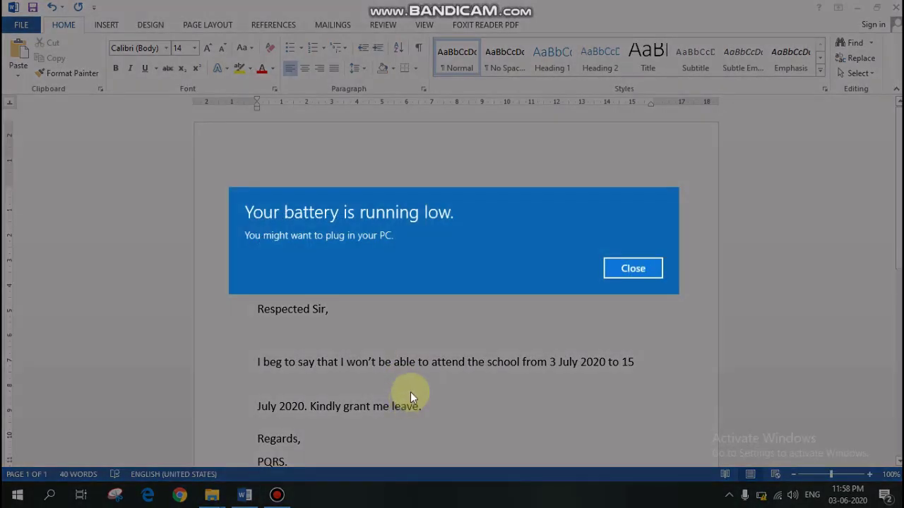
left_click(632, 269)
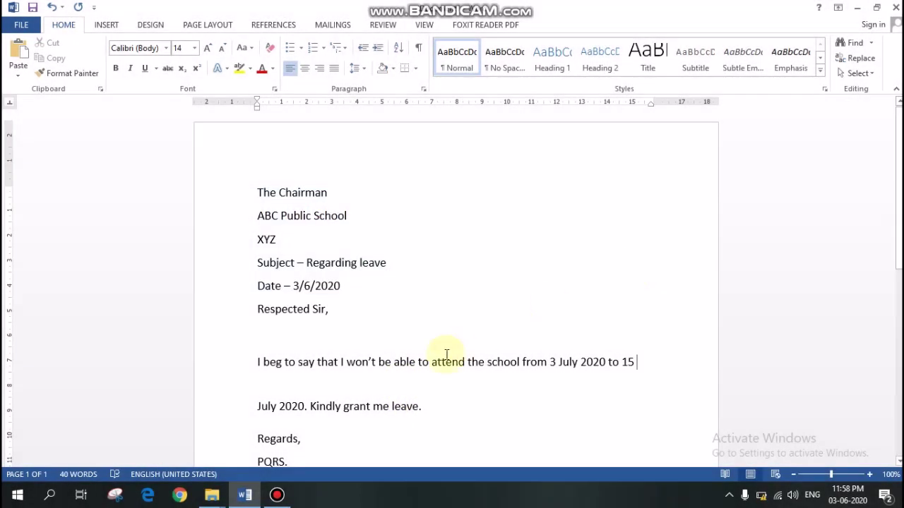